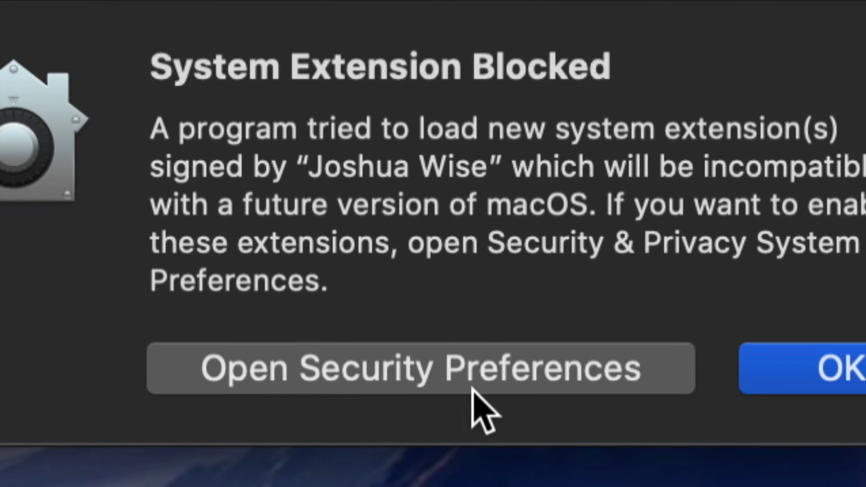
# Unlock Security & Privacy with the password and approve the checked developer's blocked system software
pyautogui.click(483, 379)
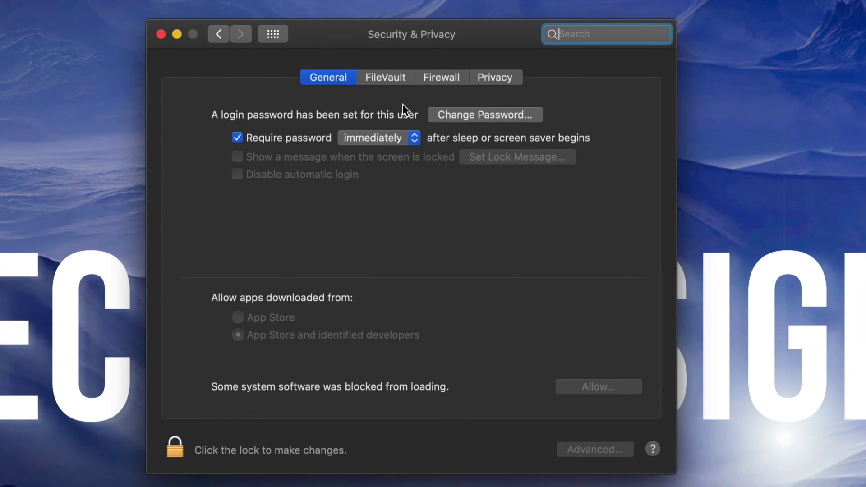
pyautogui.click(387, 183)
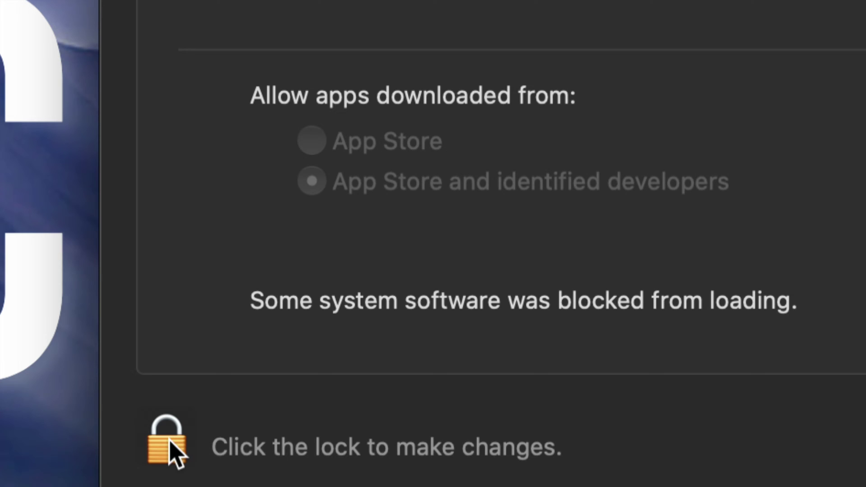
pyautogui.click(170, 443)
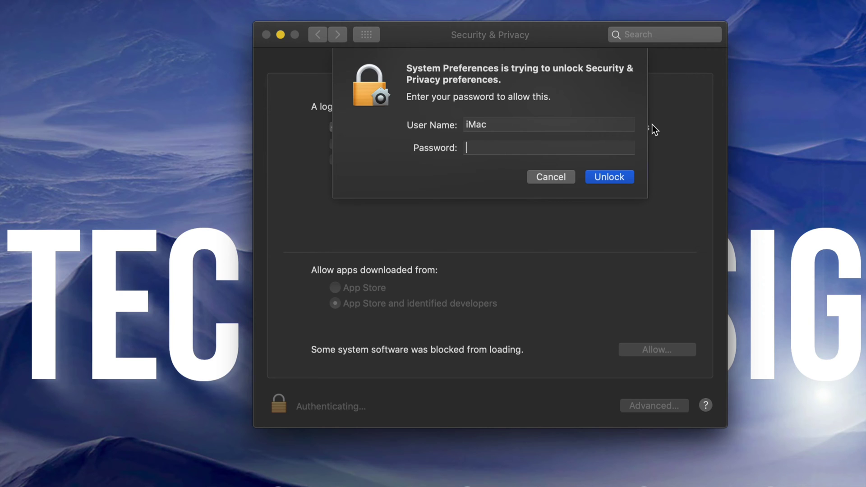
pyautogui.write('password')
pyautogui.click(609, 176)
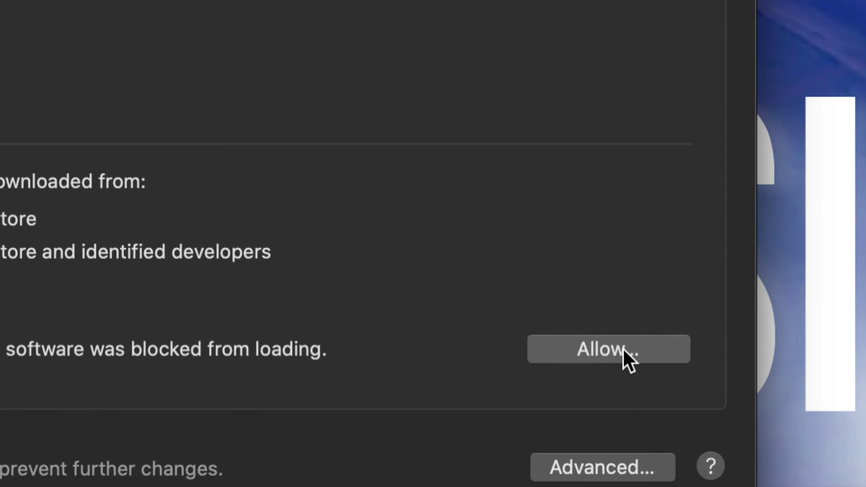
pyautogui.click(622, 347)
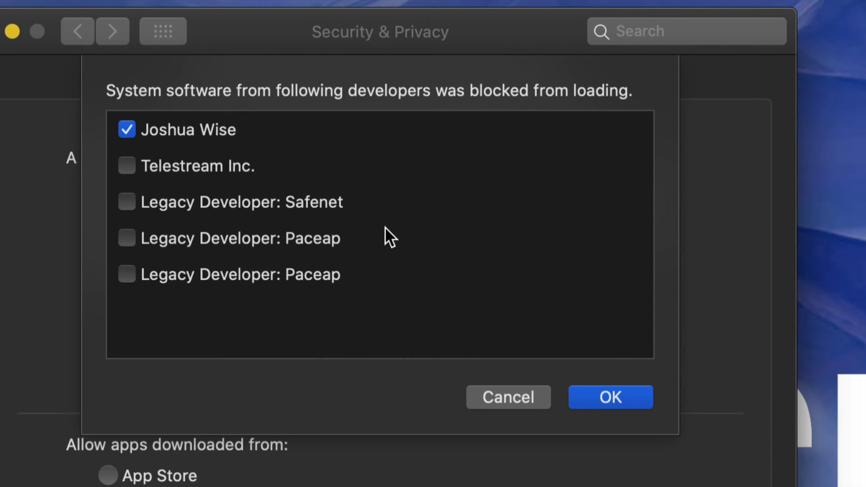
pyautogui.click(605, 394)
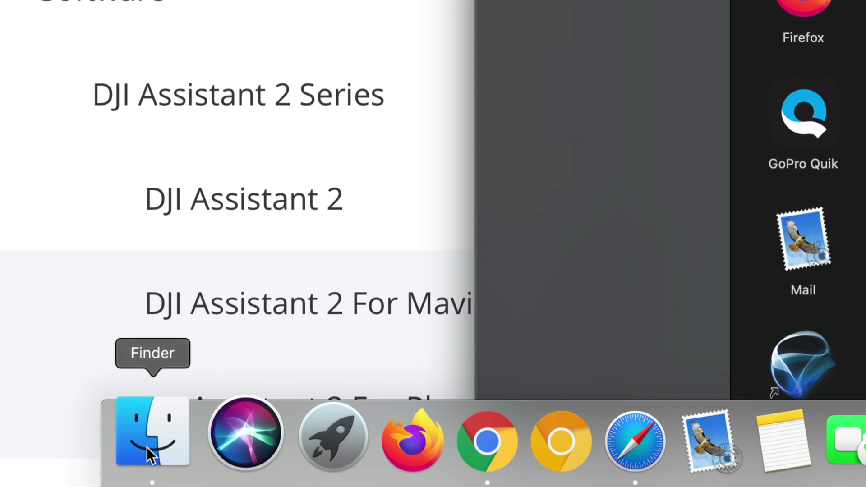
# Launch DJI Assistant 2 For Mavic from Finder's Applications folder
pyautogui.click(141, 446)
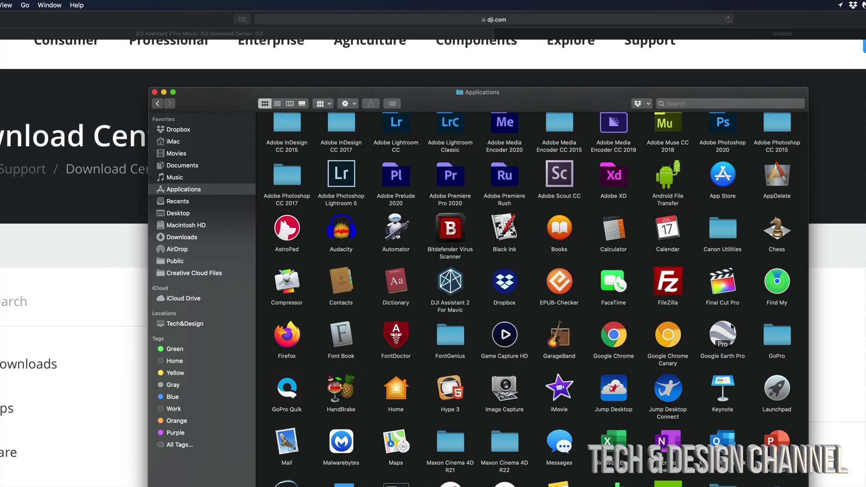
pyautogui.scroll(-2, 566, 270)
pyautogui.scroll(-3, 565, 271)
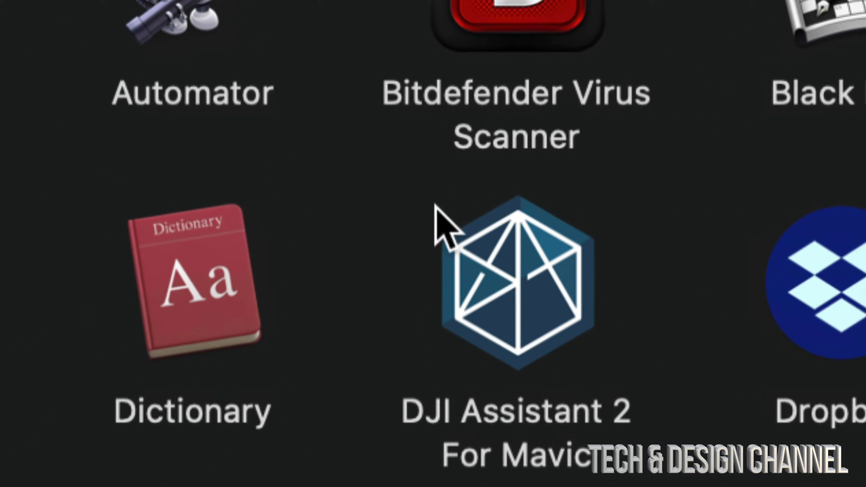
pyautogui.scroll(-2, 575, 457)
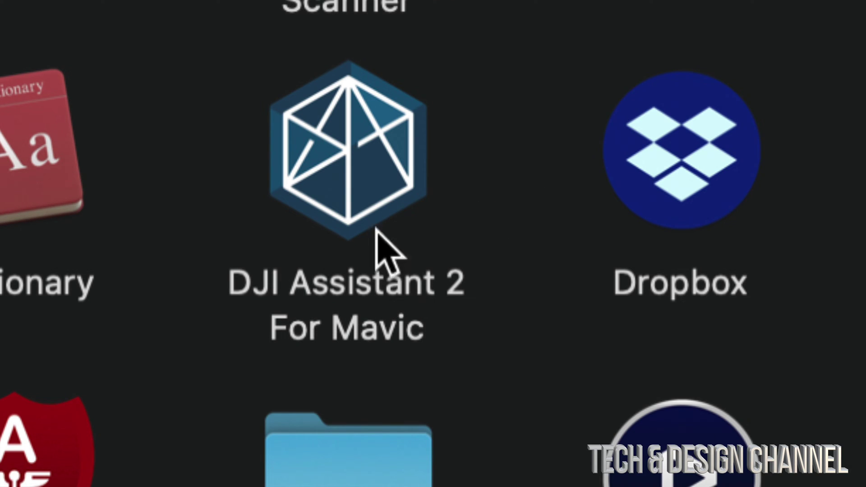
pyautogui.click(352, 196)
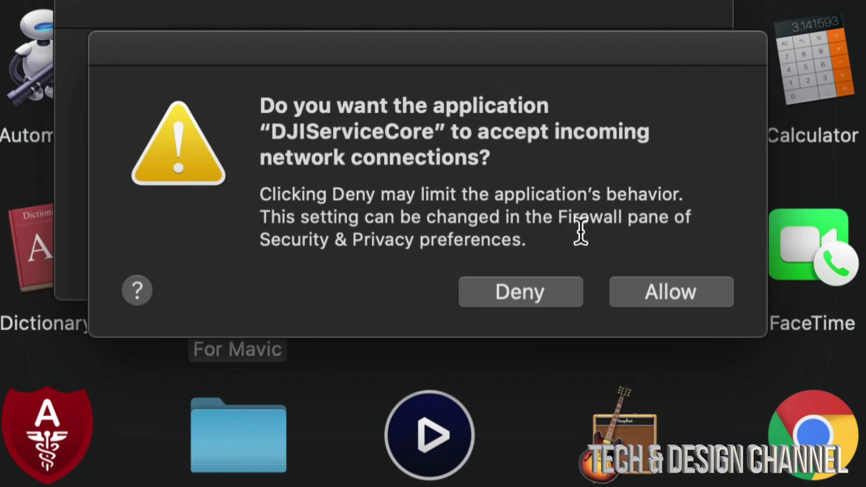
# Allow incoming connections, dismiss the Mavic Mini notice, and agree to the terms and privacy policy
pyautogui.click(682, 285)
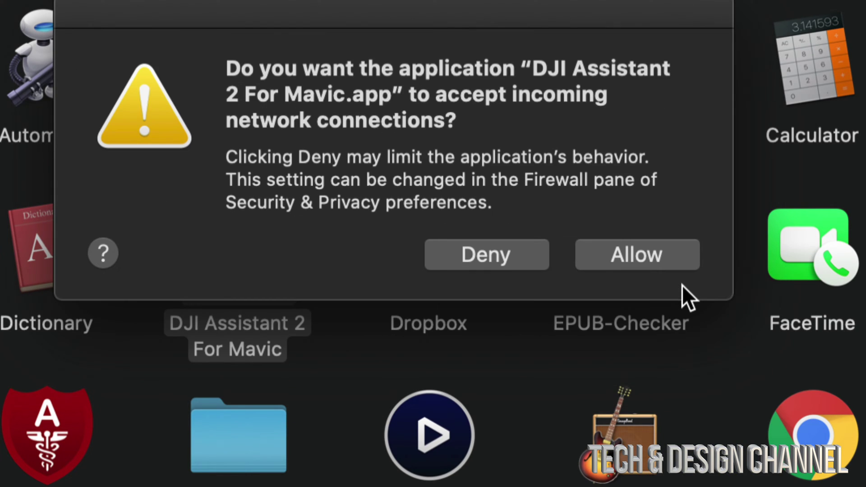
pyautogui.click(640, 258)
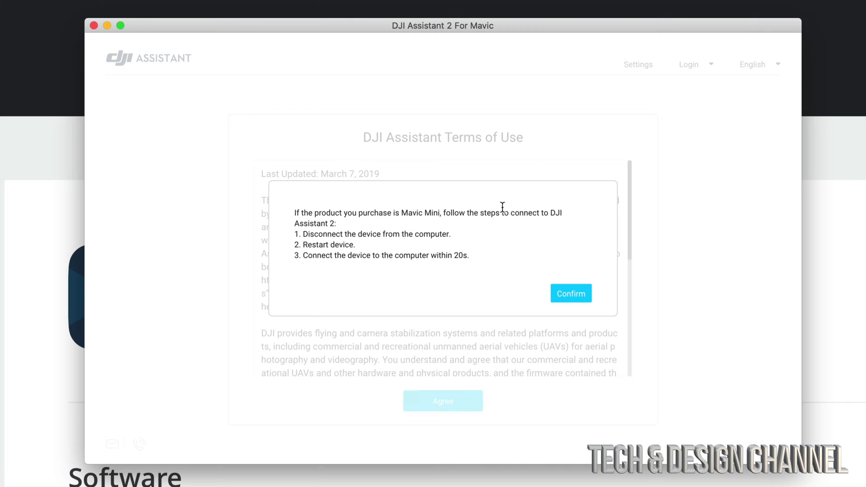
pyautogui.click(572, 294)
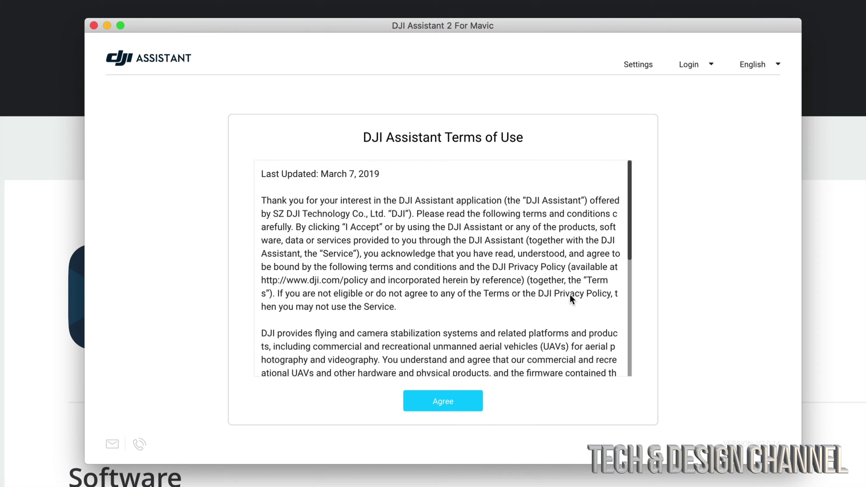
pyautogui.click(443, 401)
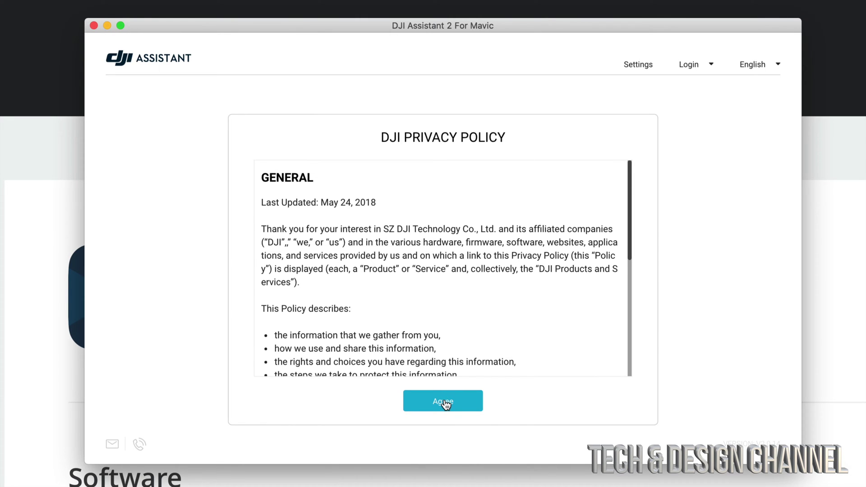
pyautogui.click(445, 403)
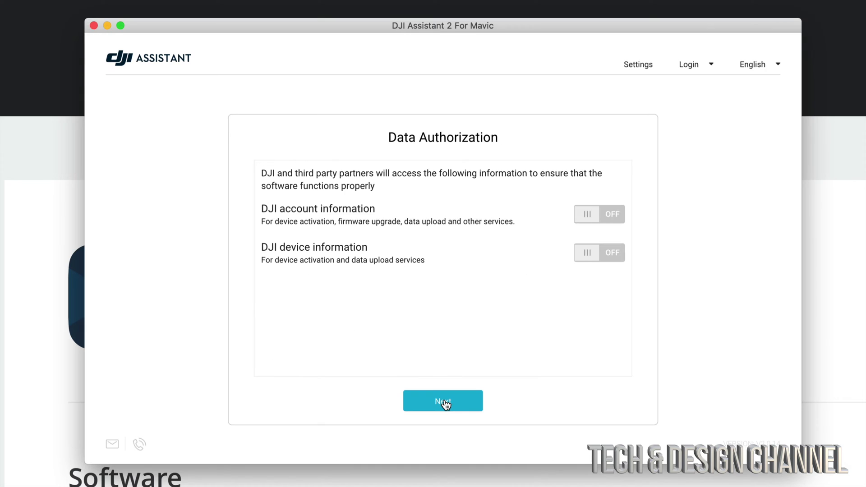
# Turn on account and device information sharing, then continue past Data Authorization
pyautogui.click(599, 216)
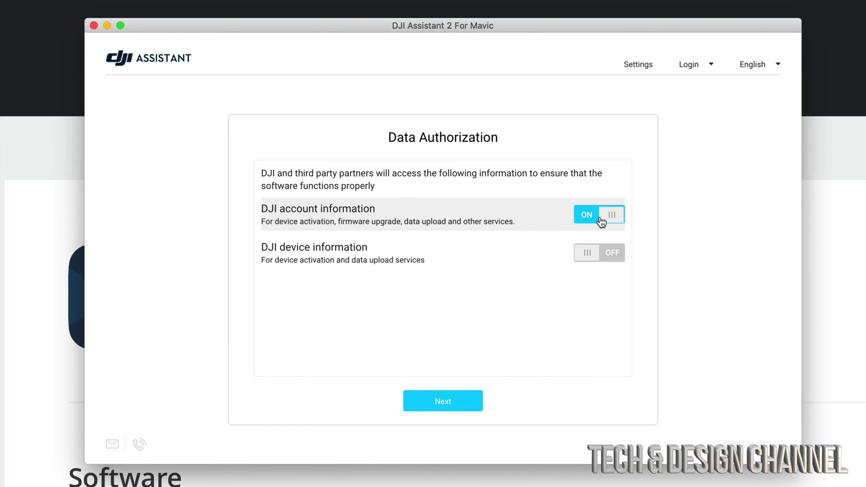
pyautogui.click(613, 252)
pyautogui.click(450, 402)
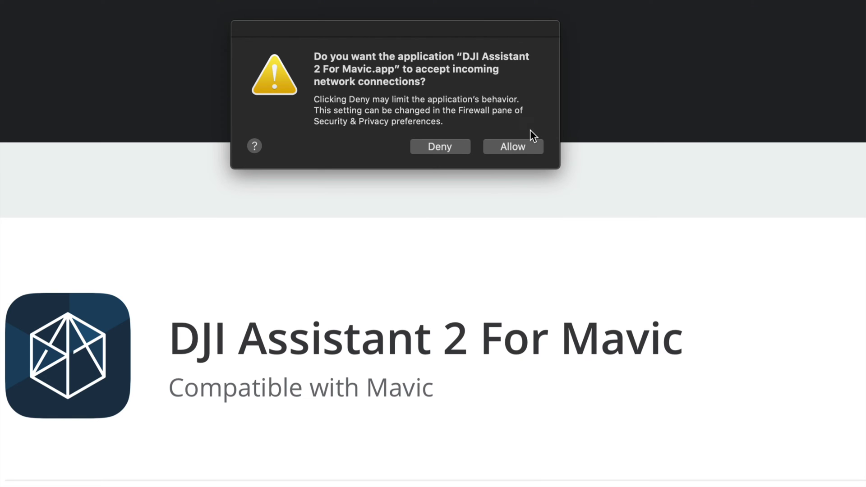
# Open the Mavic Air2 and check its V01.00.0340 firmware list, cancelling the update
pyautogui.click(513, 147)
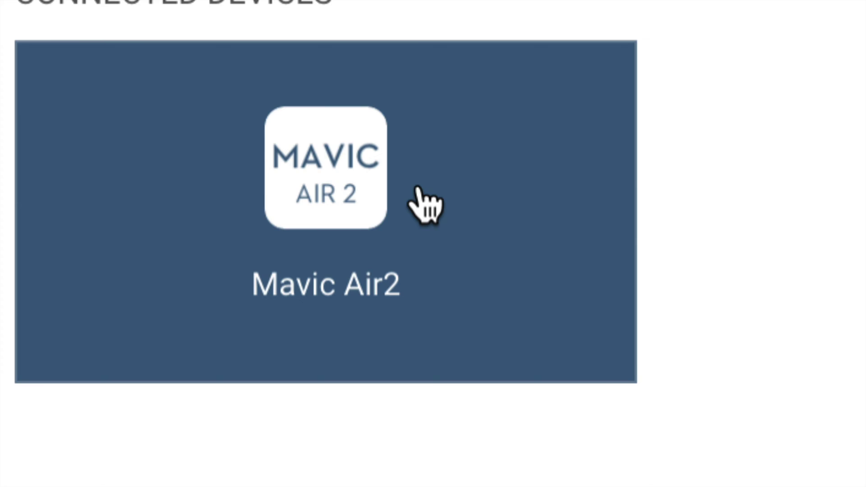
pyautogui.click(425, 203)
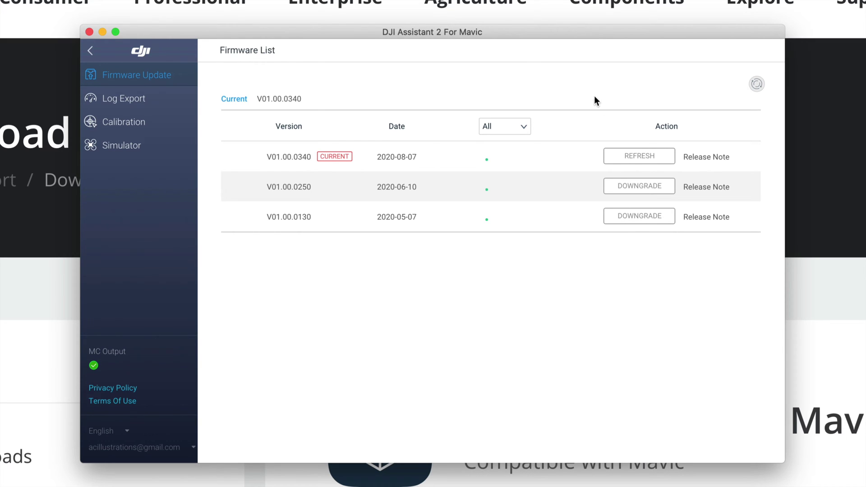
pyautogui.click(638, 156)
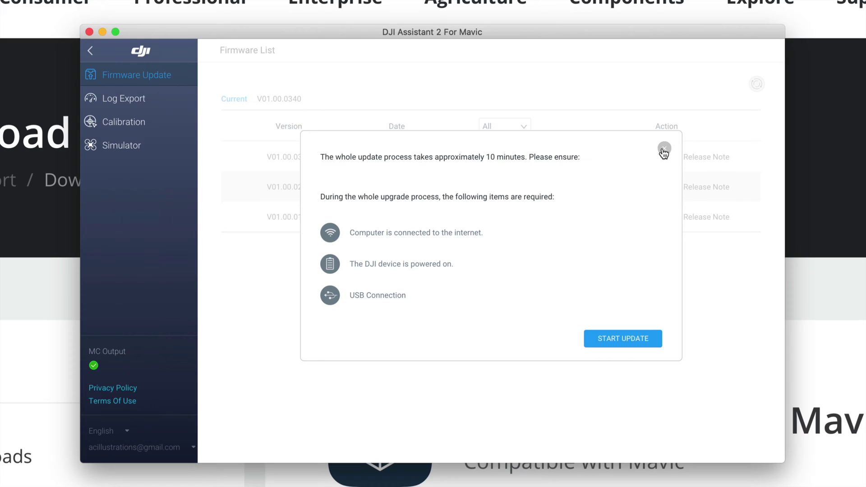
pyautogui.click(663, 152)
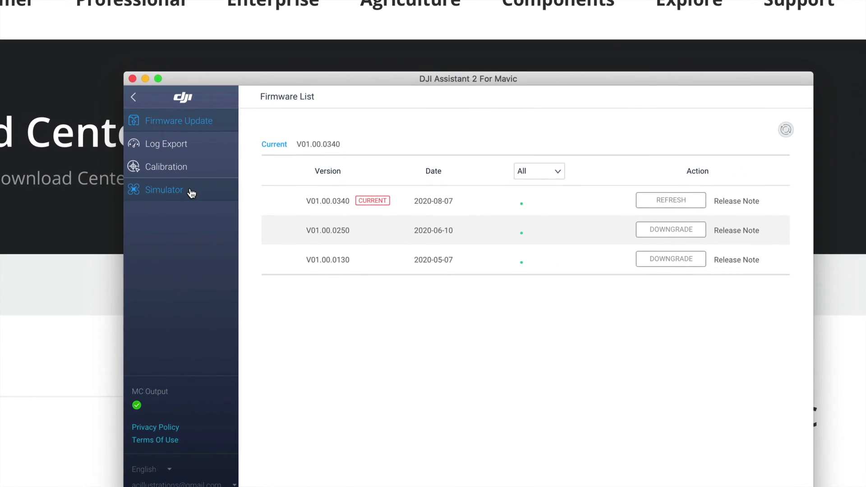
pyautogui.moveTo(399, 82); pyautogui.dragTo(366, 58)
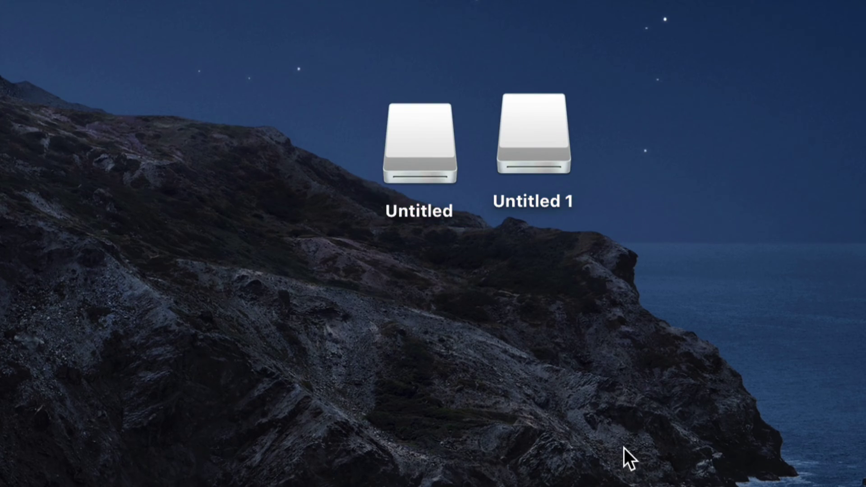
# Open the Untitled drive's DCIM/100MEDIA folder showing clips DJI_0001 to DJI_0004
pyautogui.click(532, 108)
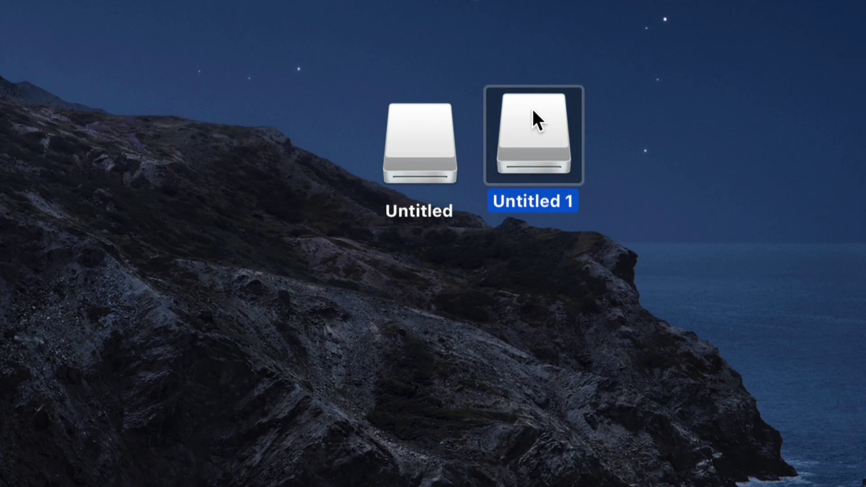
pyautogui.moveTo(533, 107); pyautogui.dragTo(557, 130)
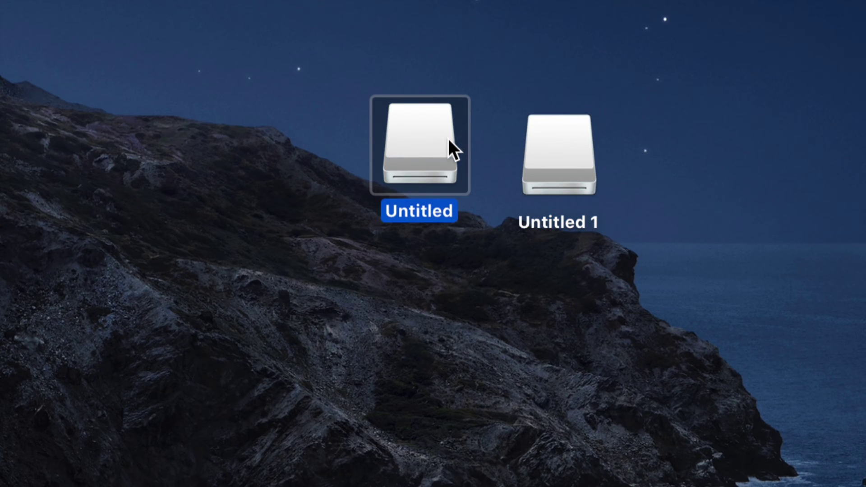
pyautogui.moveTo(448, 144); pyautogui.dragTo(461, 168)
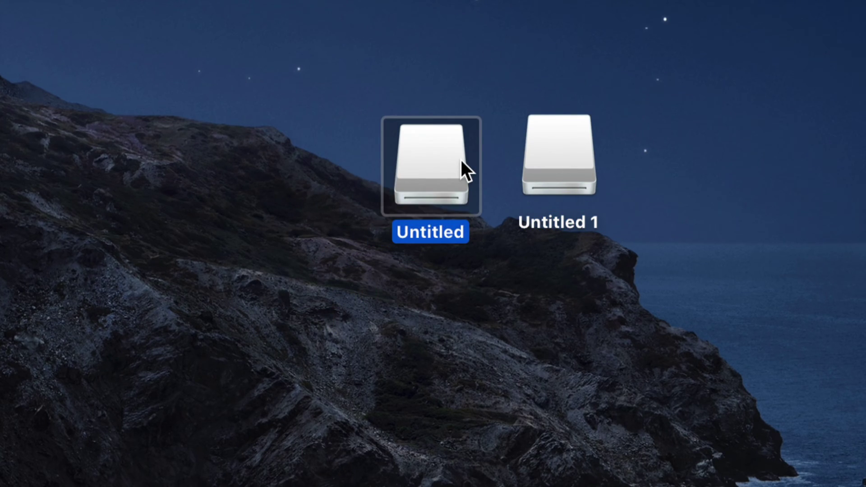
pyautogui.doubleClick(421, 166)
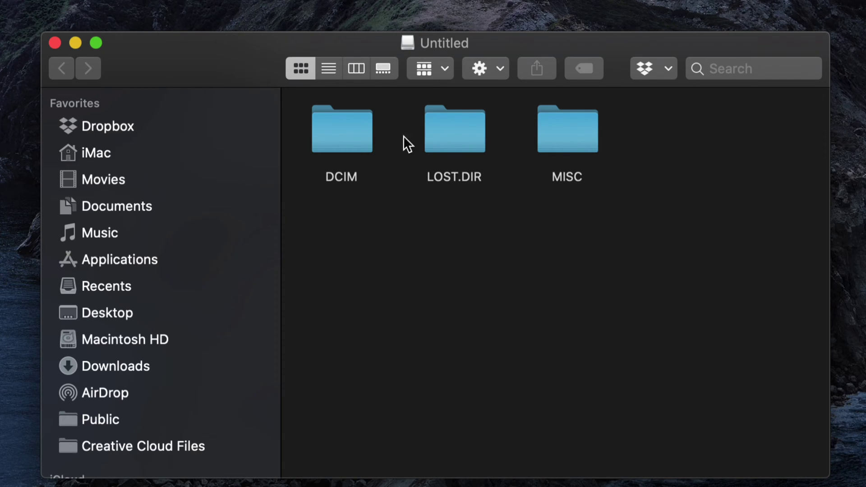
pyautogui.doubleClick(346, 133)
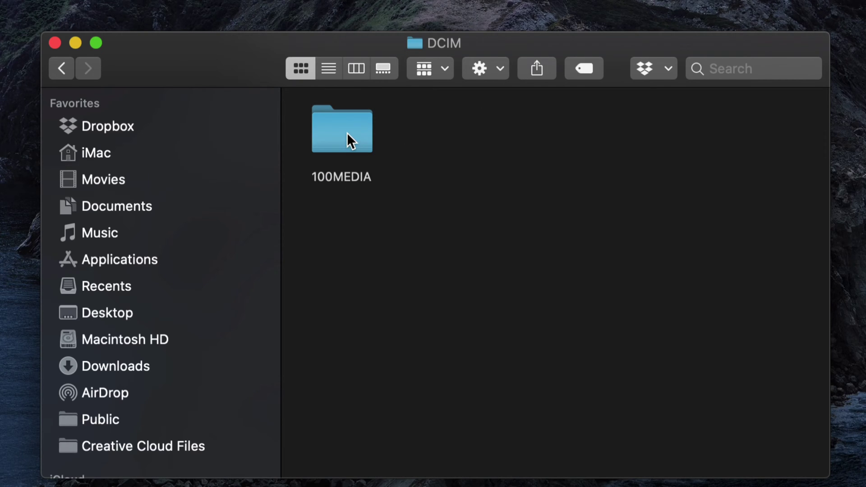
pyautogui.doubleClick(347, 133)
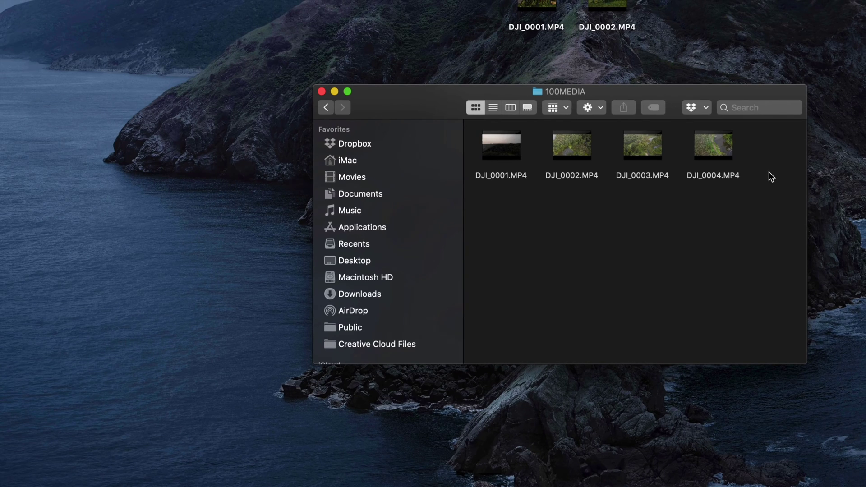
# Drag all four DJI clips to the desktop, keeping both versions of DJI_0001 and DJI_0002
pyautogui.moveTo(711, 210)
pyautogui.mouseDown()
pyautogui.moveTo(504, 145)
pyautogui.moveTo(173, 150)
pyautogui.moveTo(55, 203)
pyautogui.mouseUp()
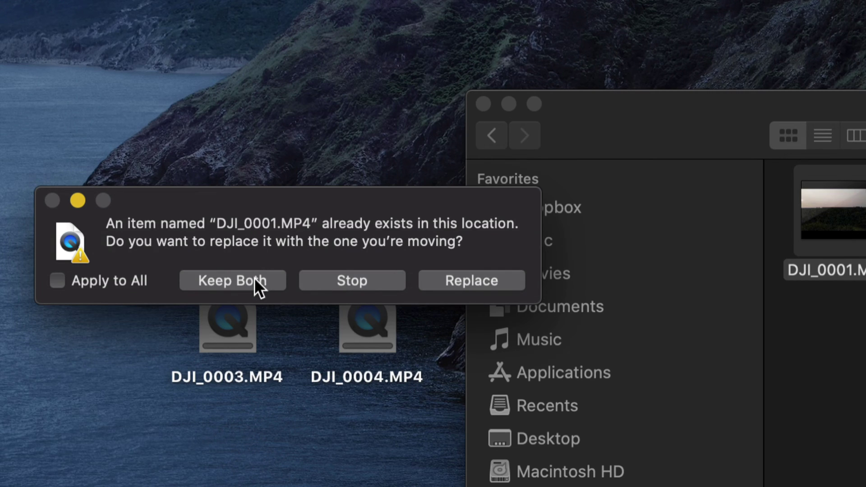
pyautogui.click(213, 284)
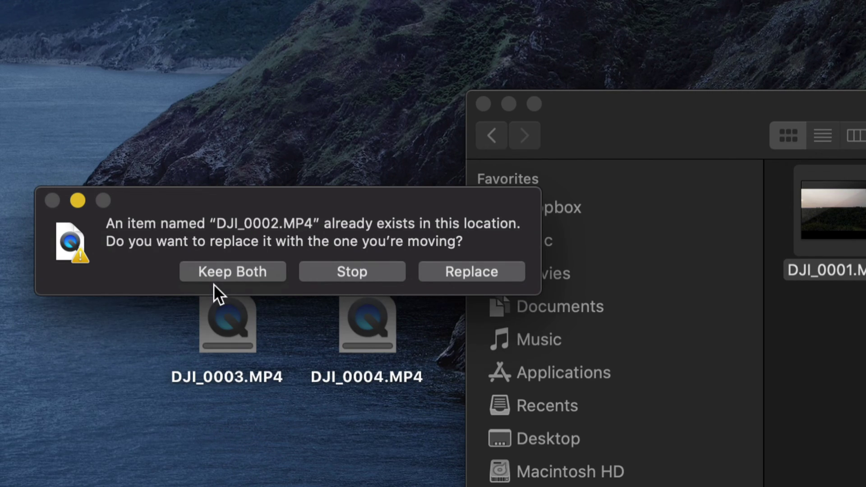
pyautogui.click(223, 272)
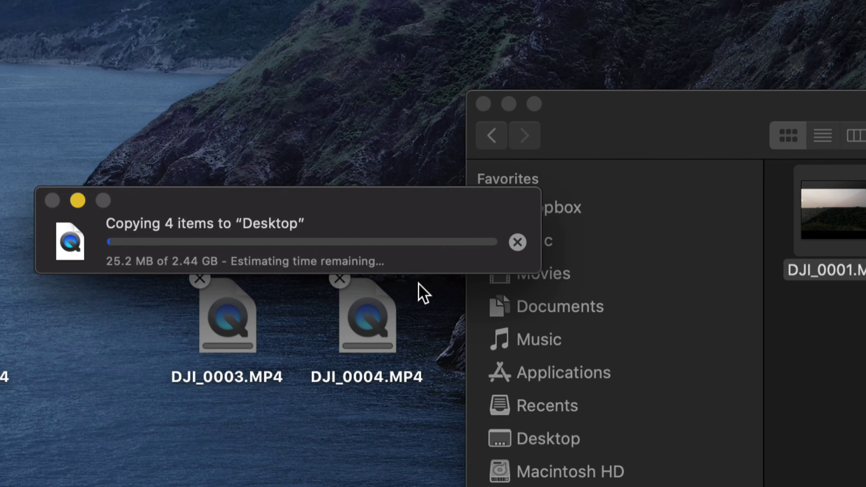
pyautogui.moveTo(289, 203); pyautogui.dragTo(365, 198)
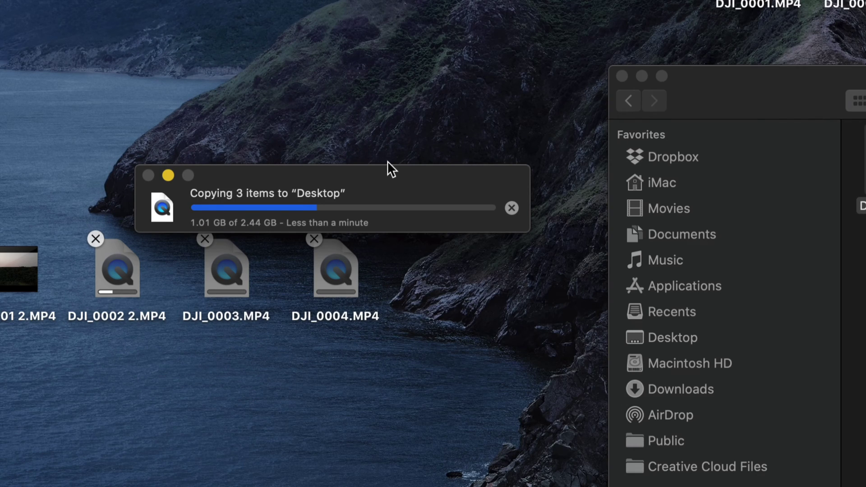
pyautogui.moveTo(722, 88); pyautogui.dragTo(708, 87)
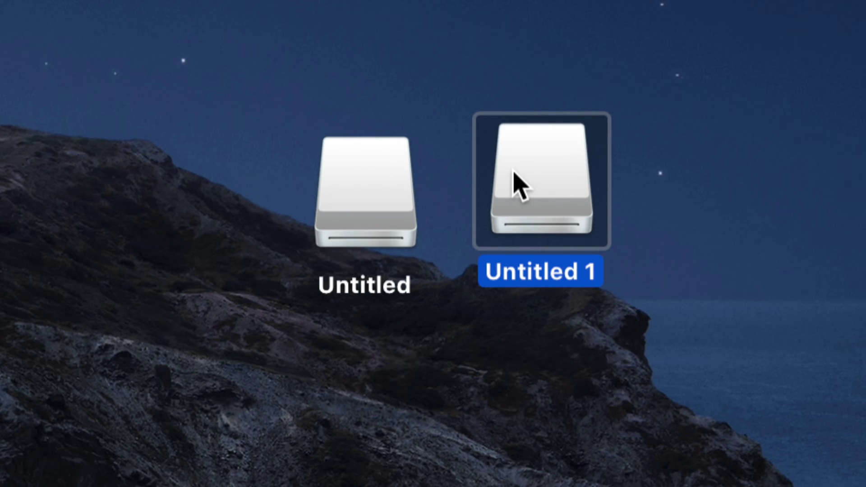
# Open the Untitled 1 drive's DCIM/100MEDIA folder
pyautogui.moveTo(515, 174); pyautogui.dragTo(546, 174)
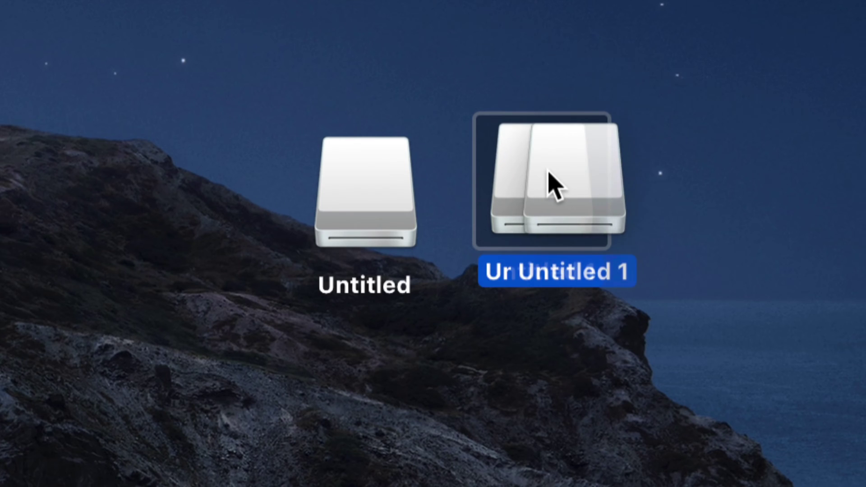
pyautogui.doubleClick(550, 183)
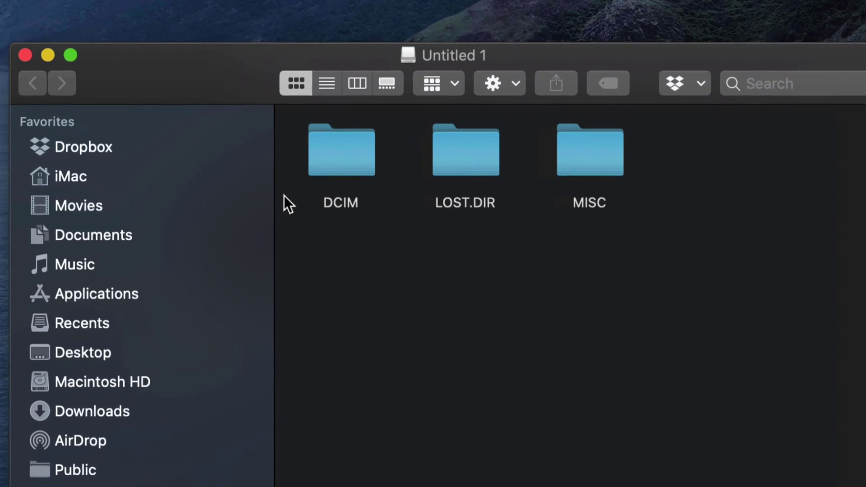
pyautogui.doubleClick(341, 152)
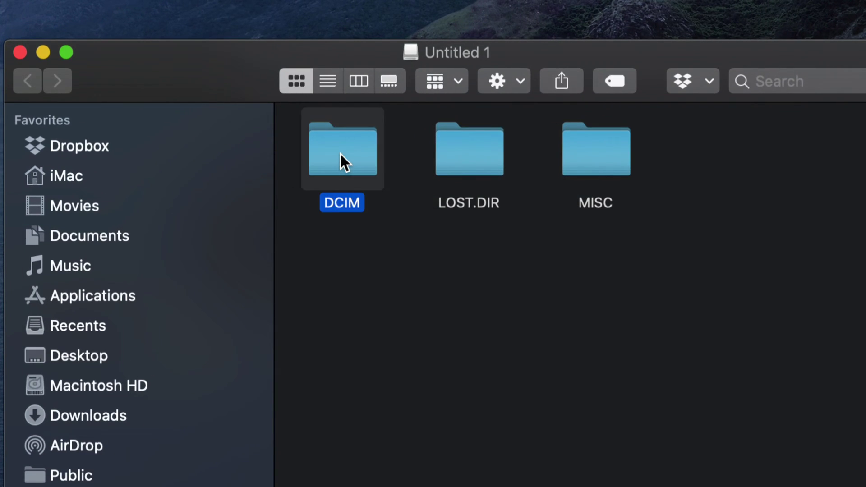
pyautogui.doubleClick(339, 152)
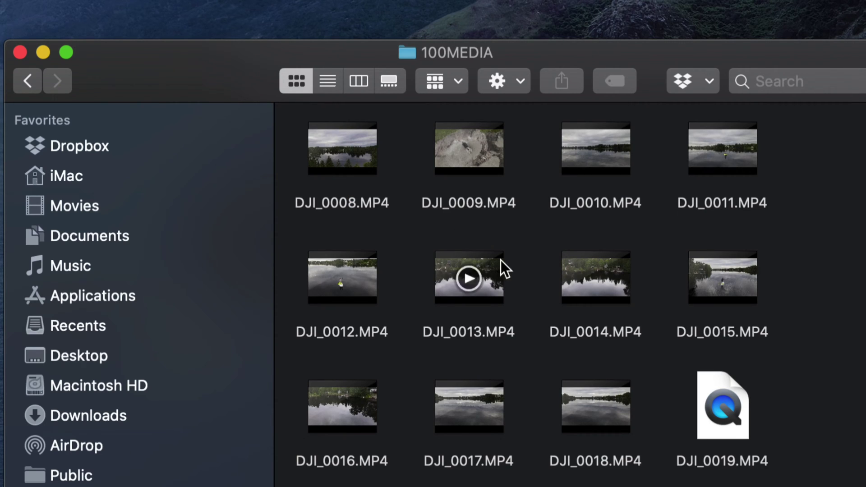
pyautogui.scroll(-4, 512, 285)
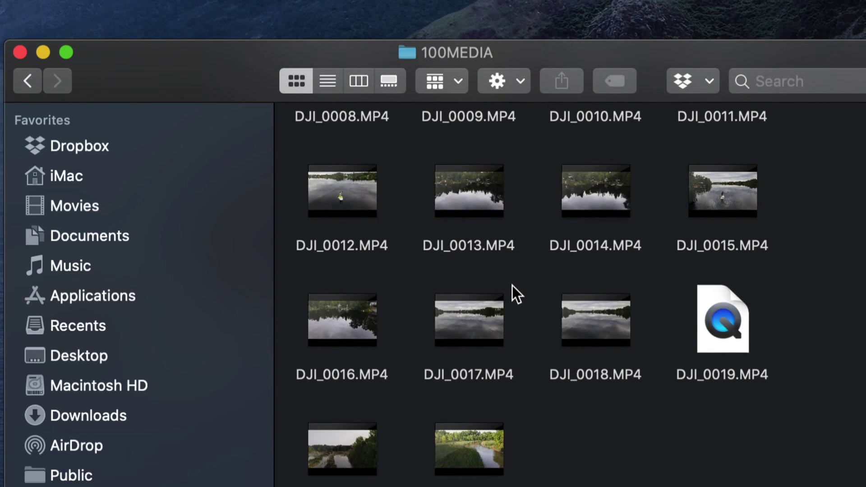
pyautogui.scroll(4, 512, 286)
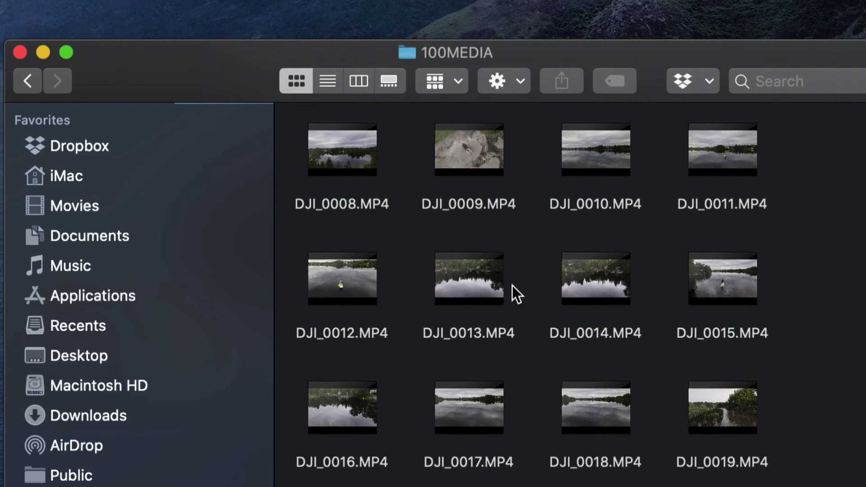
pyautogui.scroll(-2, 513, 286)
pyautogui.scroll(-2, 512, 285)
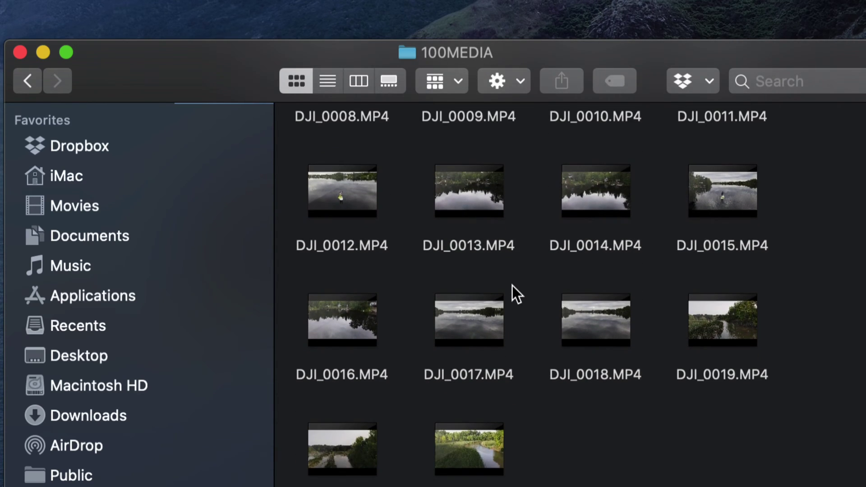
pyautogui.scroll(4, 512, 285)
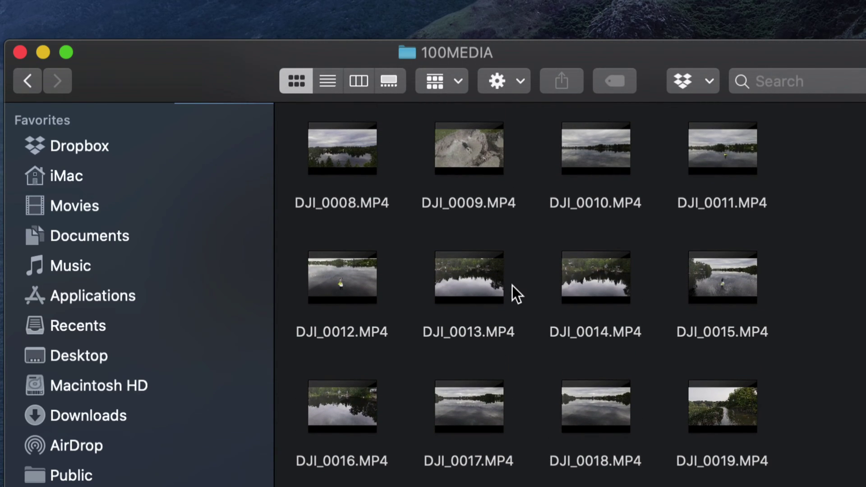
pyautogui.scroll(-4, 511, 286)
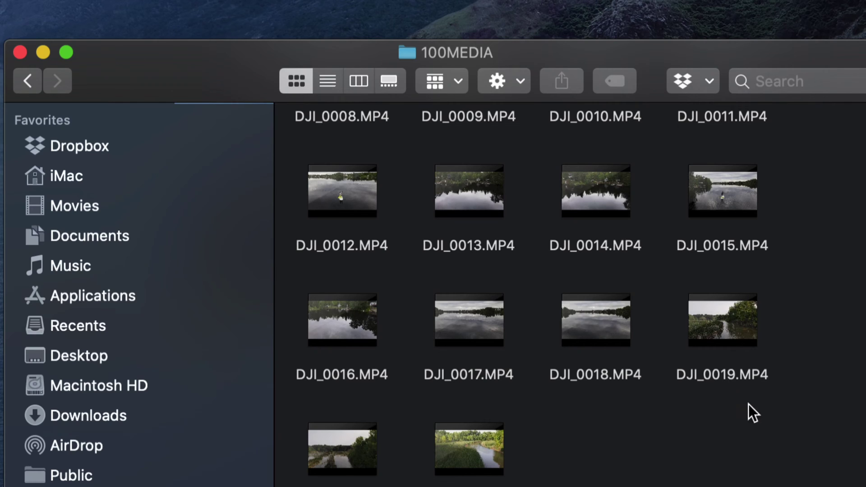
# Select clips DJI_0019, DJI_0020 and DJI_0021 after clearing earlier trial selections
pyautogui.moveTo(766, 418)
pyautogui.mouseDown()
pyautogui.moveTo(368, 191)
pyautogui.moveTo(351, 165)
pyautogui.mouseUp()
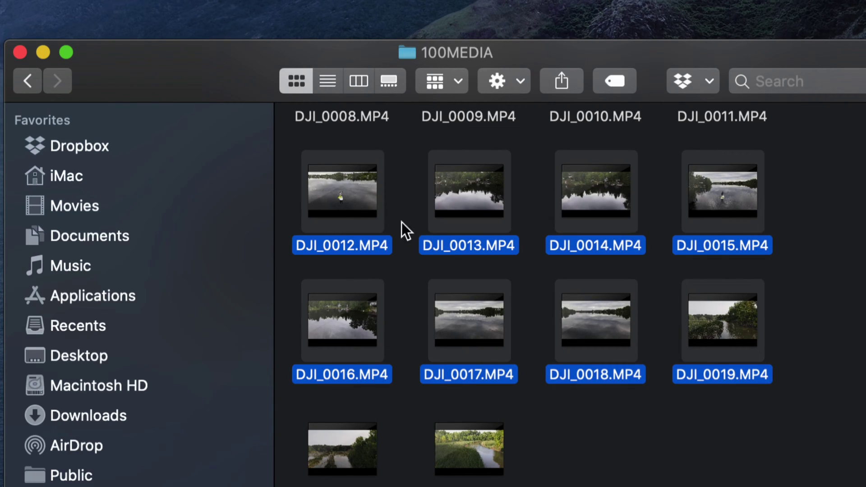
pyautogui.click(568, 403)
pyautogui.press('super+a')
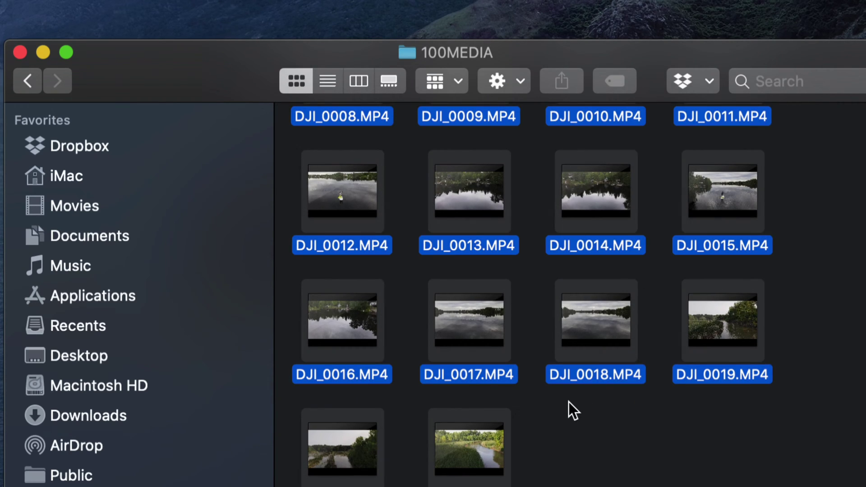
pyautogui.click(581, 419)
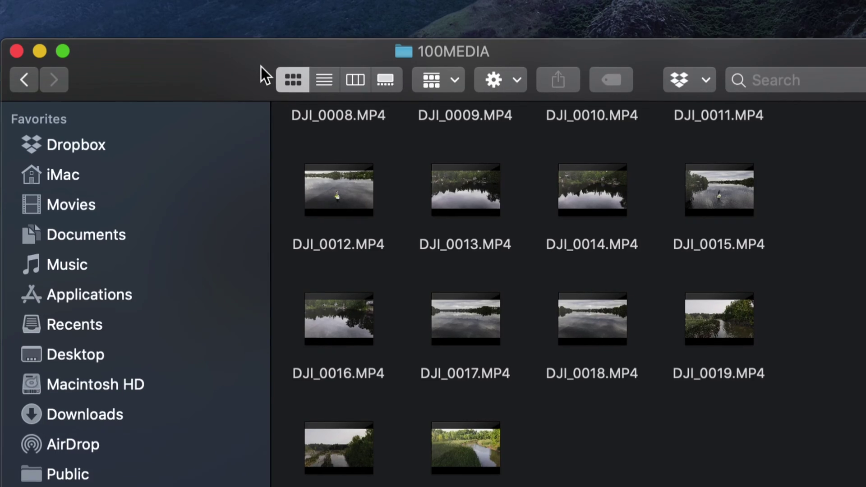
pyautogui.moveTo(723, 320)
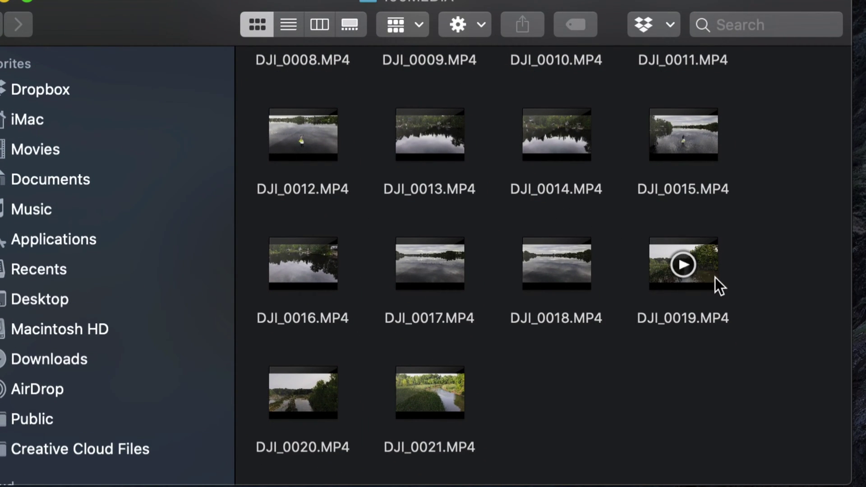
pyautogui.click(715, 277)
pyautogui.moveTo(429, 393)
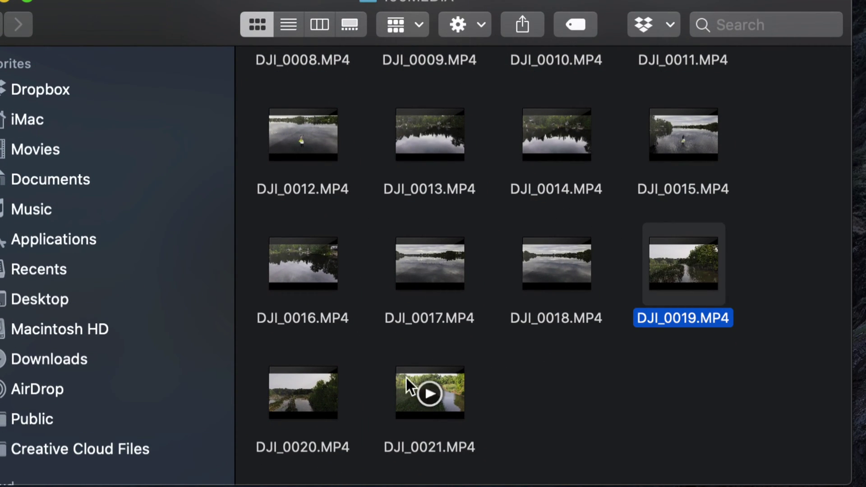
pyautogui.keyDown('super'); pyautogui.click(328, 410); pyautogui.keyUp('super')
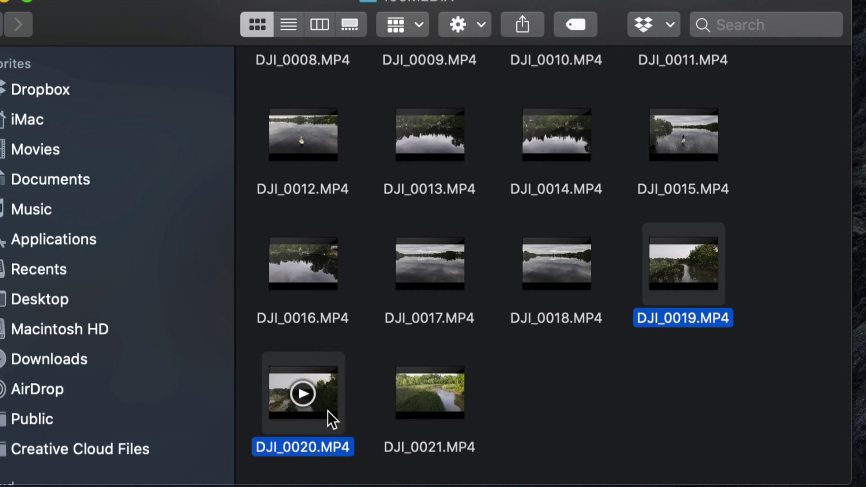
pyautogui.keyDown('super'); pyautogui.click(443, 410); pyautogui.keyUp('super')
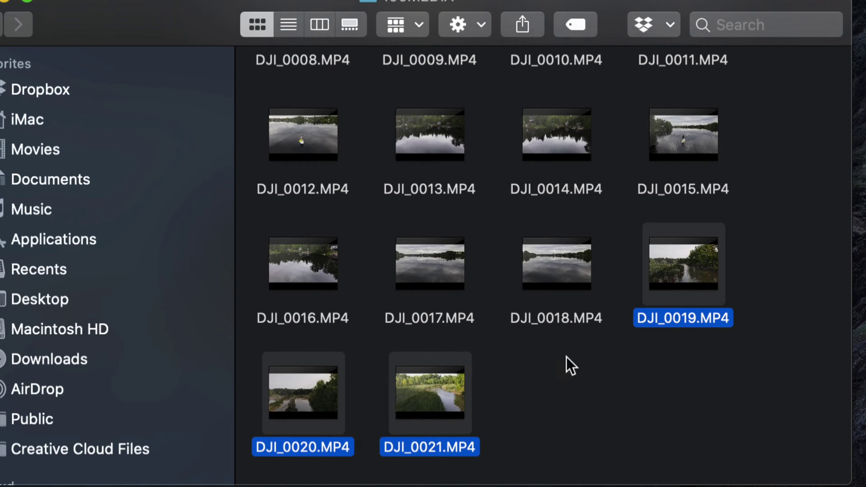
pyautogui.moveTo(683, 264)
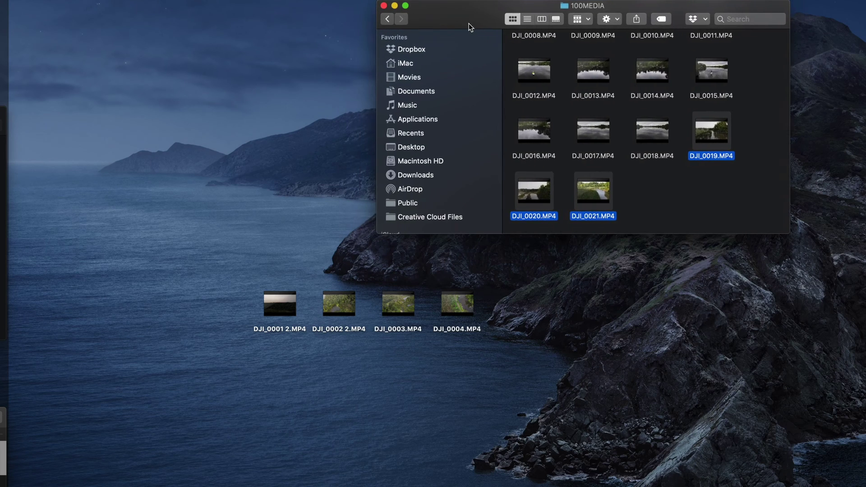
# Drag DJI_0019, DJI_0020 and DJI_0021 from 100MEDIA onto the desktop
pyautogui.moveTo(469, 23); pyautogui.dragTo(480, 24)
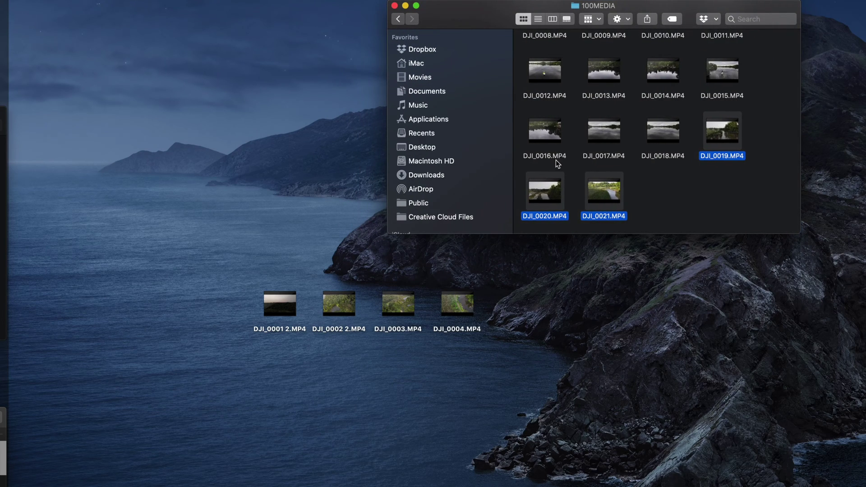
pyautogui.moveTo(551, 197); pyautogui.dragTo(279, 420)
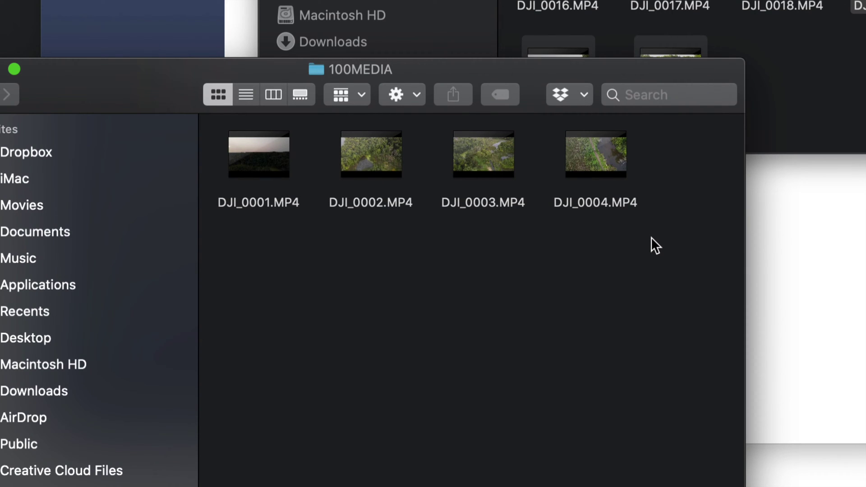
# Select DJI_0001 through DJI_0004 in 100MEDIA and delete them with Command-Delete
pyautogui.moveTo(540, 81); pyautogui.dragTo(581, 81)
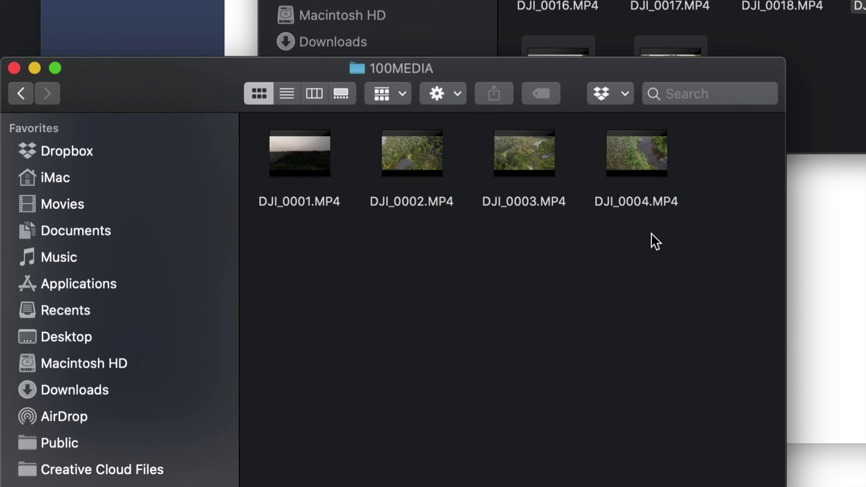
pyautogui.moveTo(651, 232); pyautogui.dragTo(296, 138)
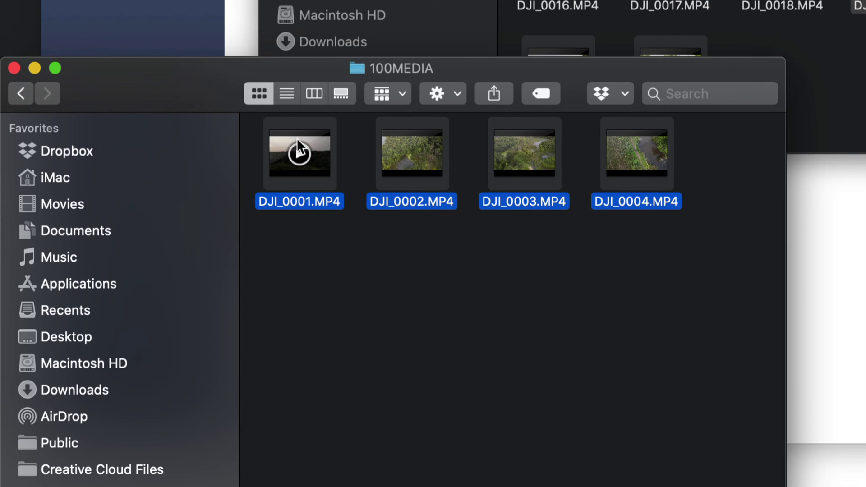
pyautogui.press('super+BackSpace')
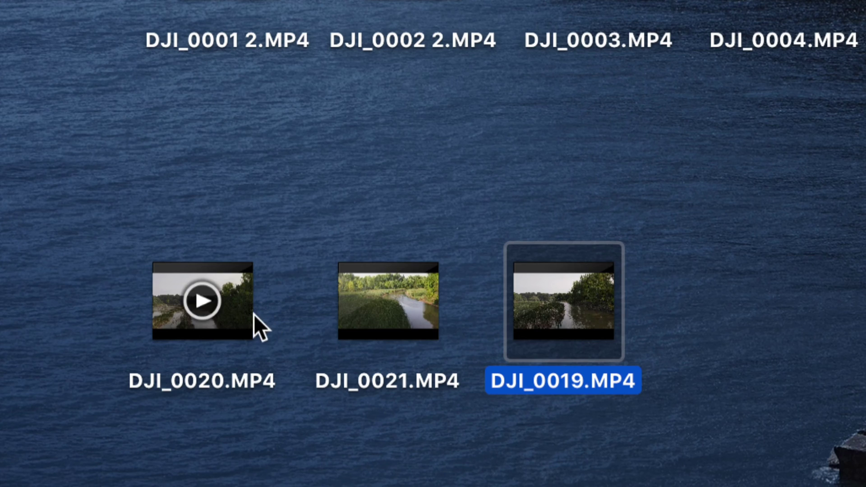
# Select all 14 clips in the second drive's 100MEDIA folder and move them to the Trash
pyautogui.click(219, 319)
pyautogui.click(393, 318)
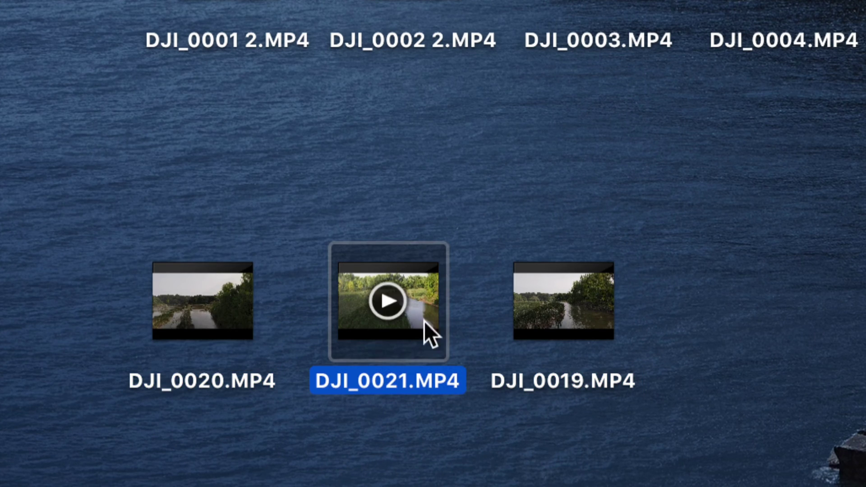
pyautogui.click(520, 319)
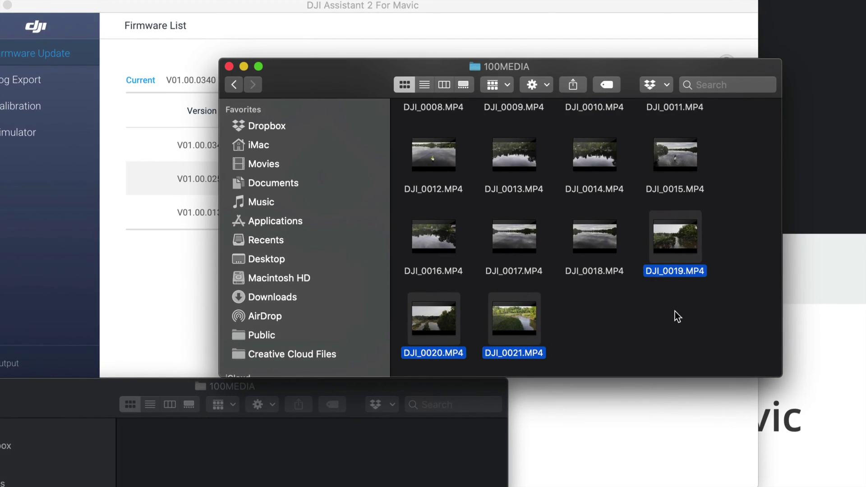
pyautogui.click(674, 311)
pyautogui.scroll(1, 675, 312)
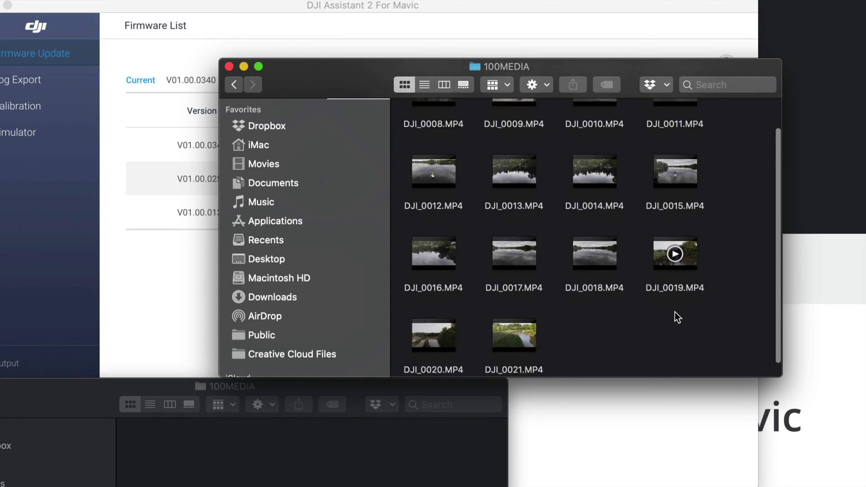
pyautogui.scroll(-1, 675, 312)
pyautogui.press('super+a')
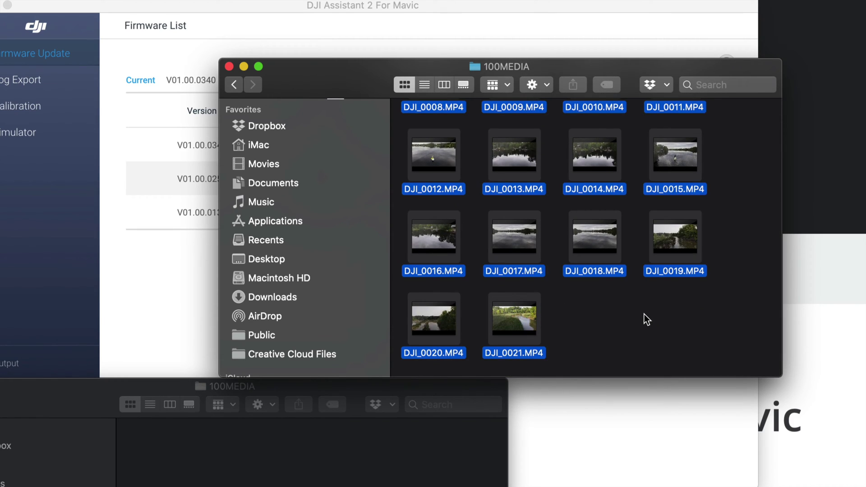
pyautogui.rightClick(581, 243)
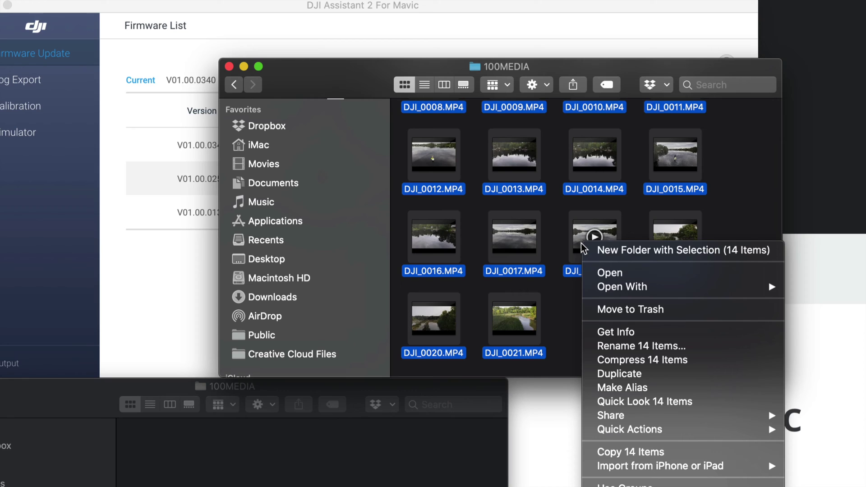
pyautogui.click(652, 310)
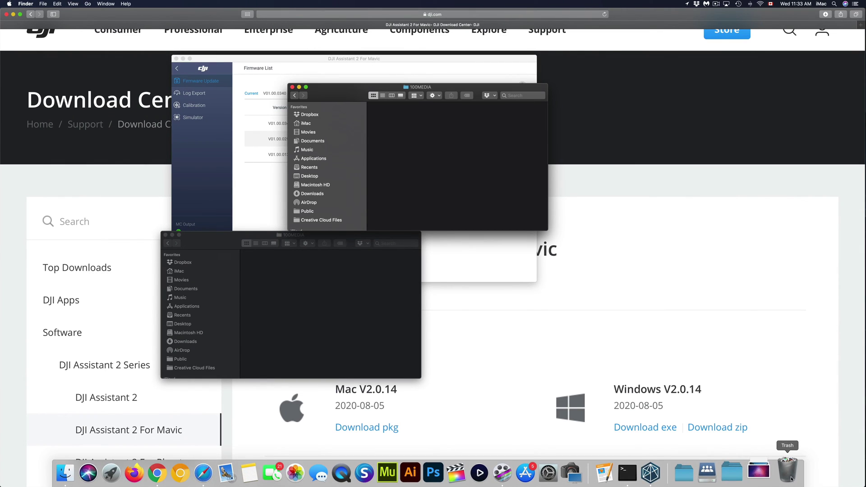
pyautogui.moveTo(779, 440)
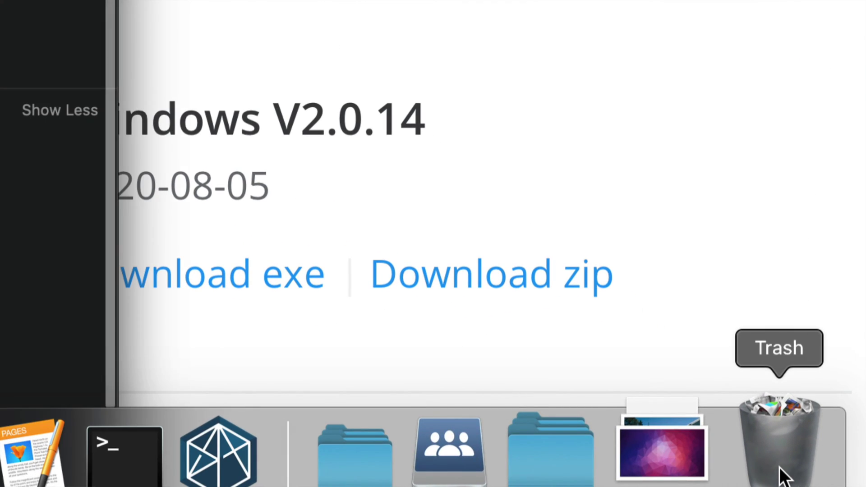
# Empty the Trash from the Dock to permanently erase the deleted drone clips
pyautogui.rightClick(784, 474)
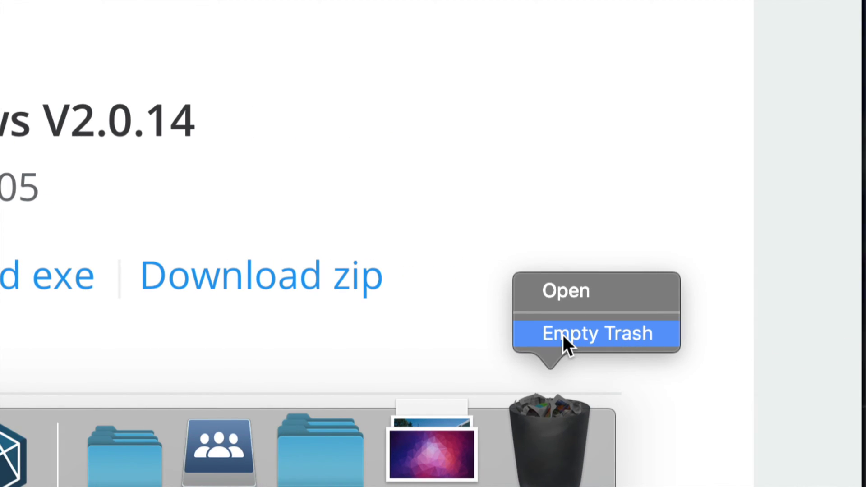
pyautogui.click(563, 335)
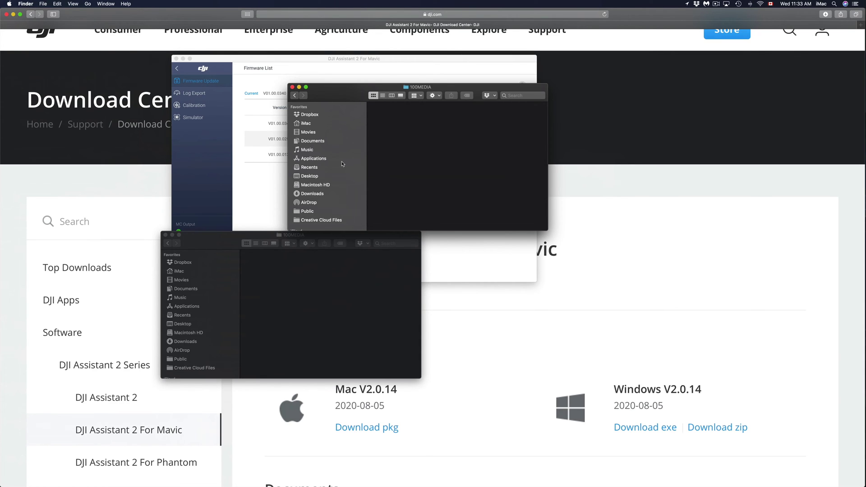
# Go back to the drone drive's top level and close both Finder folder windows
pyautogui.click(297, 97)
pyautogui.click(297, 97)
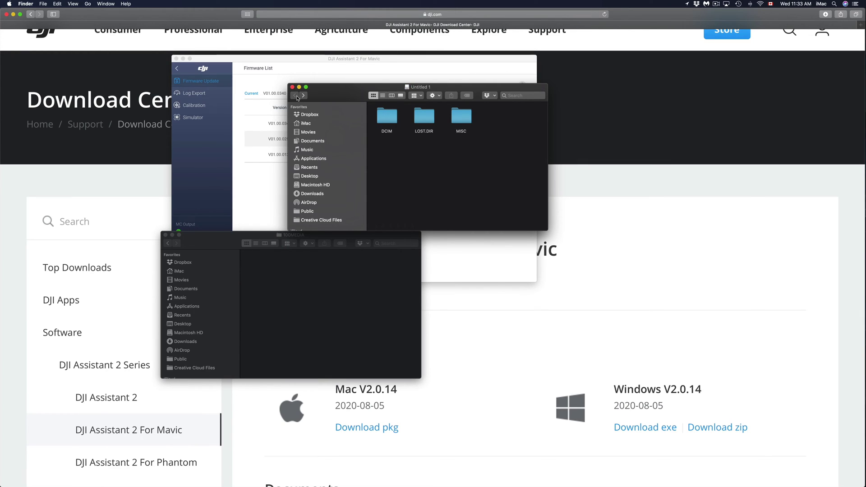
pyautogui.click(166, 236)
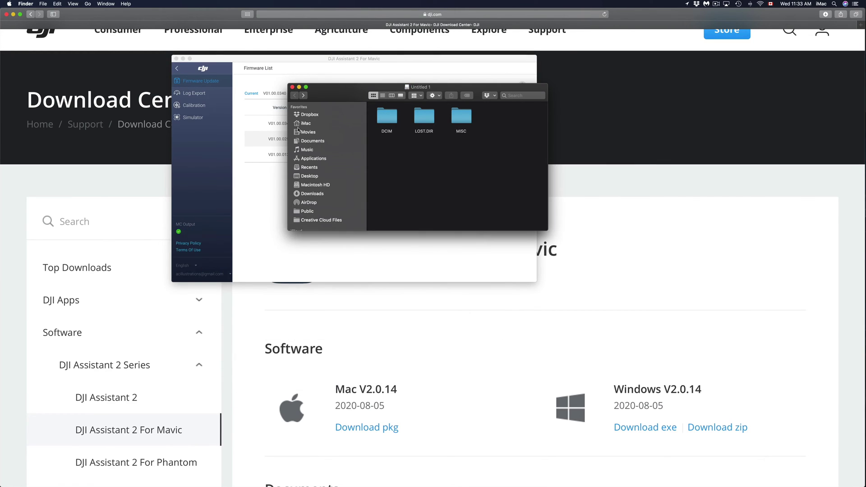
pyautogui.click(293, 87)
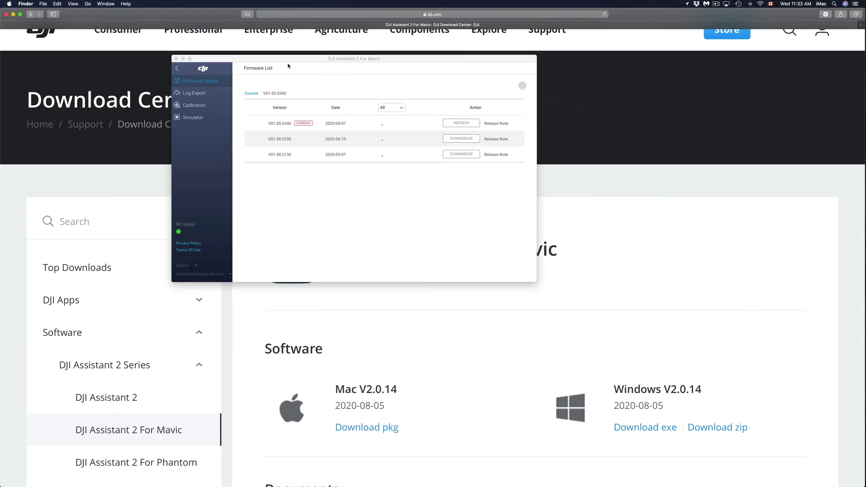
# Browse Simulator, Calibration and Log Export, quit the assistant, and select three desktop clips
pyautogui.moveTo(282, 61); pyautogui.dragTo(340, 153)
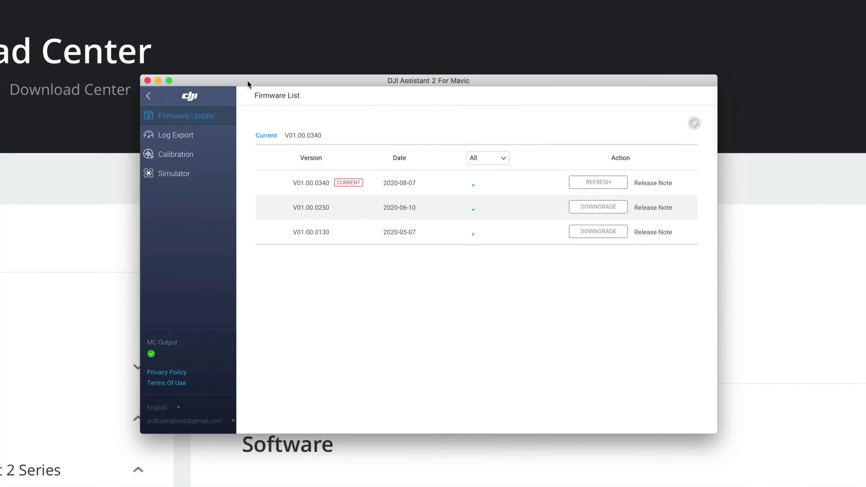
pyautogui.click(184, 182)
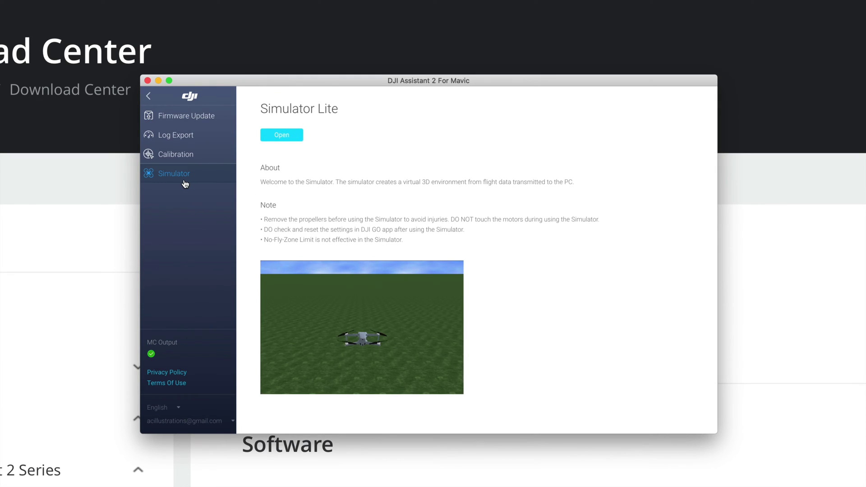
pyautogui.click(187, 155)
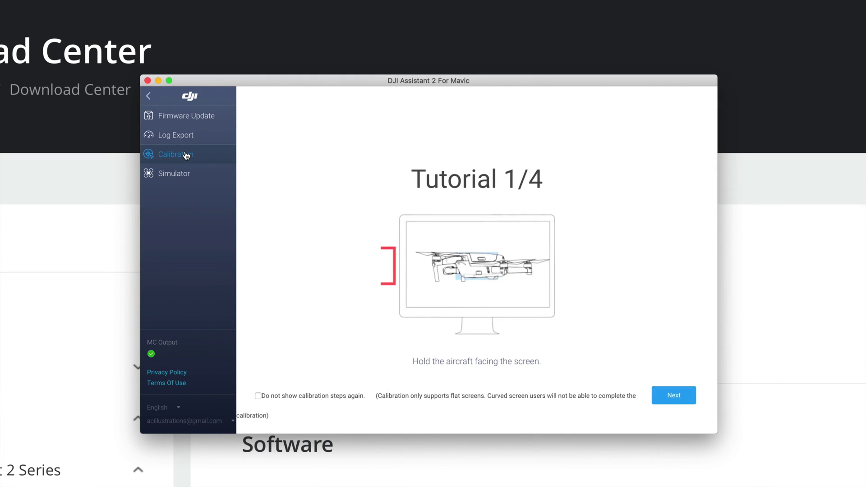
pyautogui.click(195, 138)
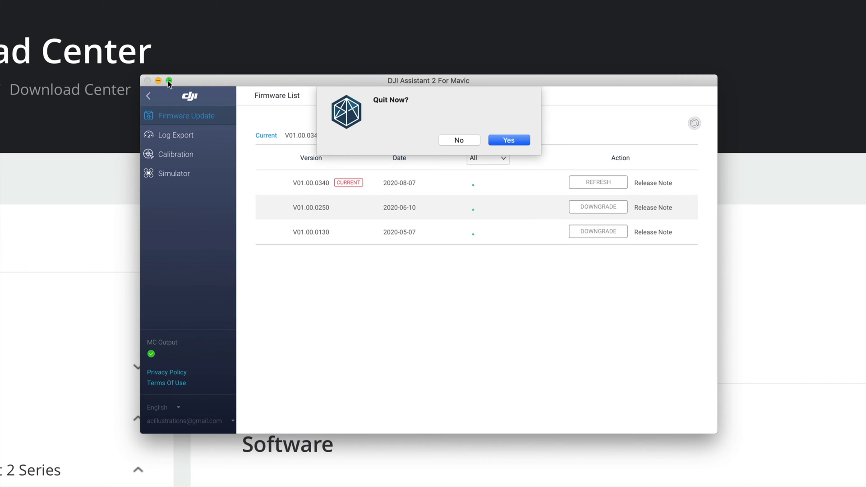
pyautogui.click(517, 138)
pyautogui.moveTo(502, 364)
pyautogui.mouseDown()
pyautogui.moveTo(223, 415)
pyautogui.moveTo(256, 305)
pyautogui.mouseUp()
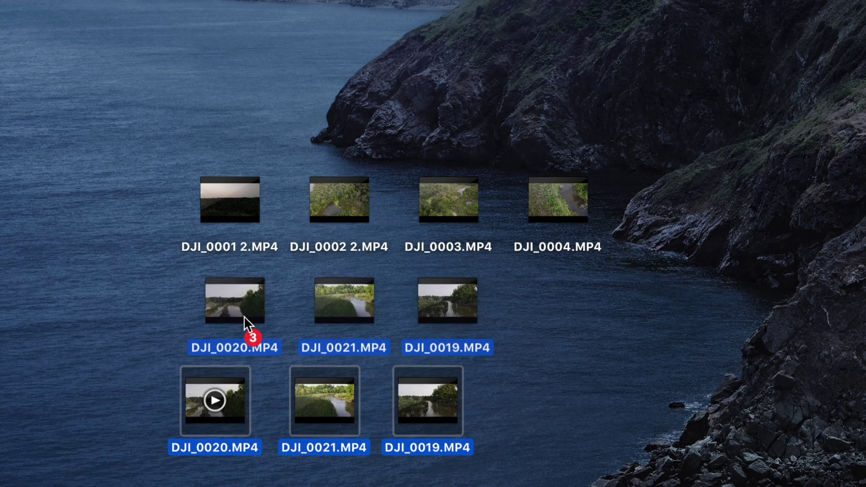
pyautogui.click(667, 301)
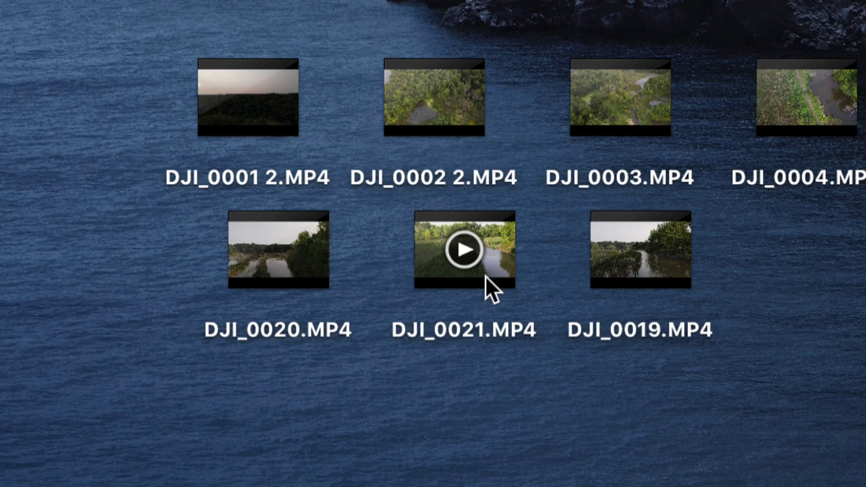
pyautogui.rightClick(499, 290)
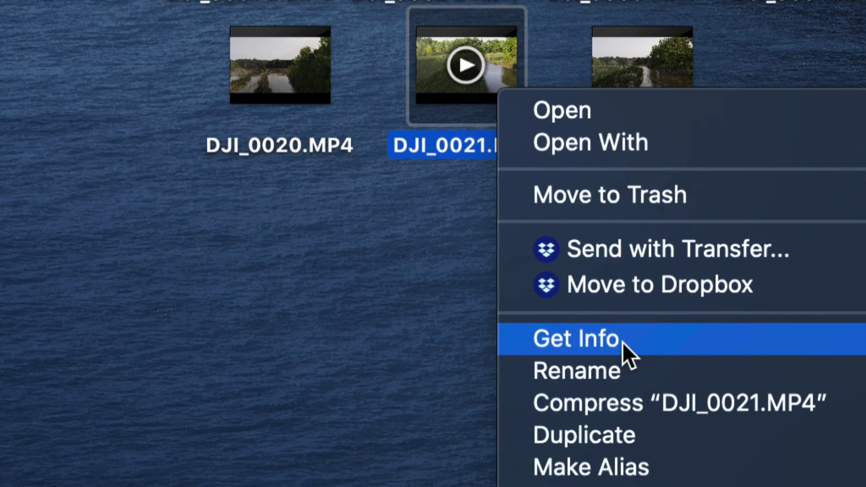
pyautogui.click(623, 342)
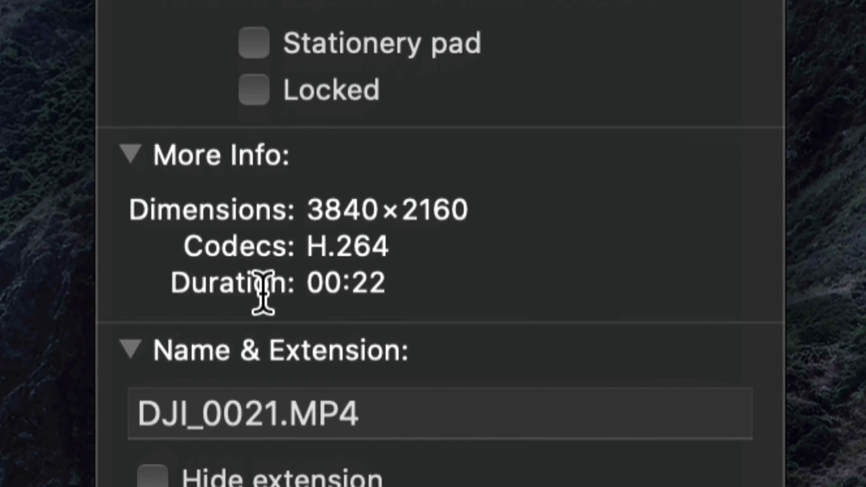
pyautogui.moveTo(318, 190); pyautogui.dragTo(522, 190)
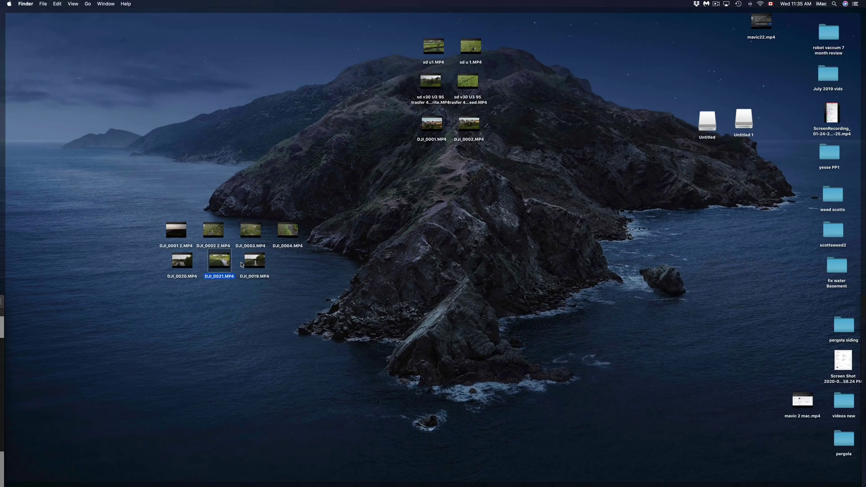
# Preview the selected DJI_0021.MP4 clip in Quick Look
pyautogui.moveTo(220, 262)
pyautogui.press('space')
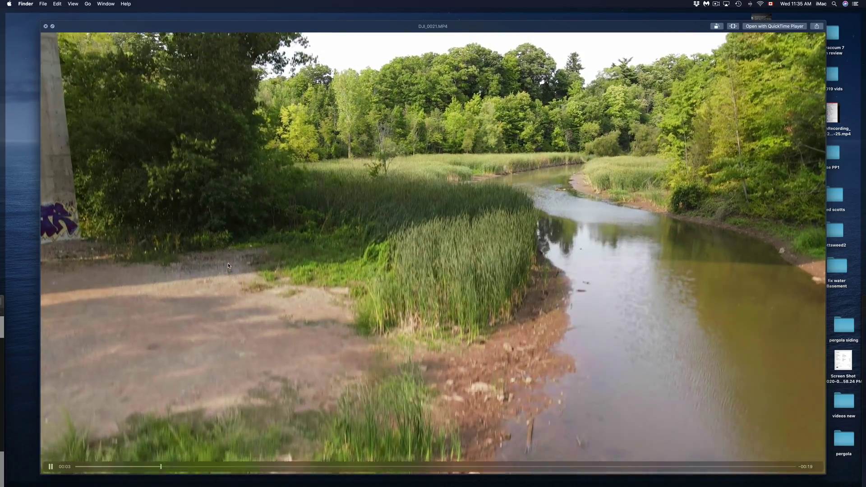
pyautogui.hscroll(10, 478, 267)
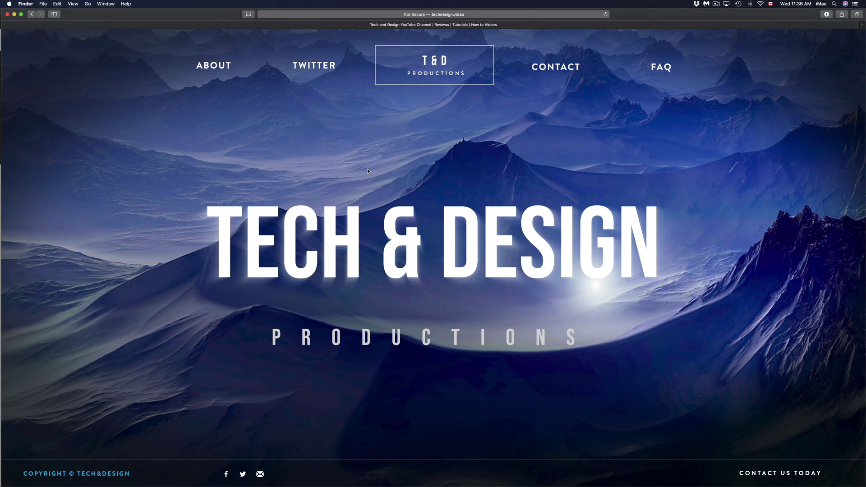
# Make the Safari window showing techdesign.video the active window
pyautogui.click(738, 199)
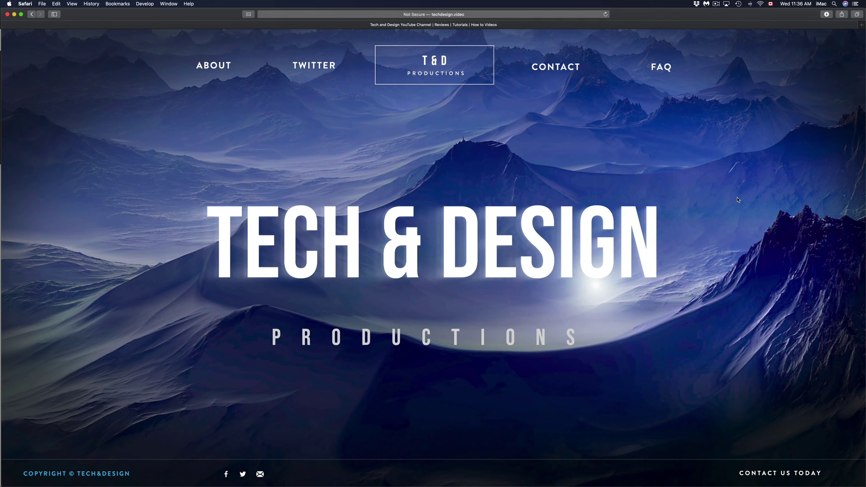